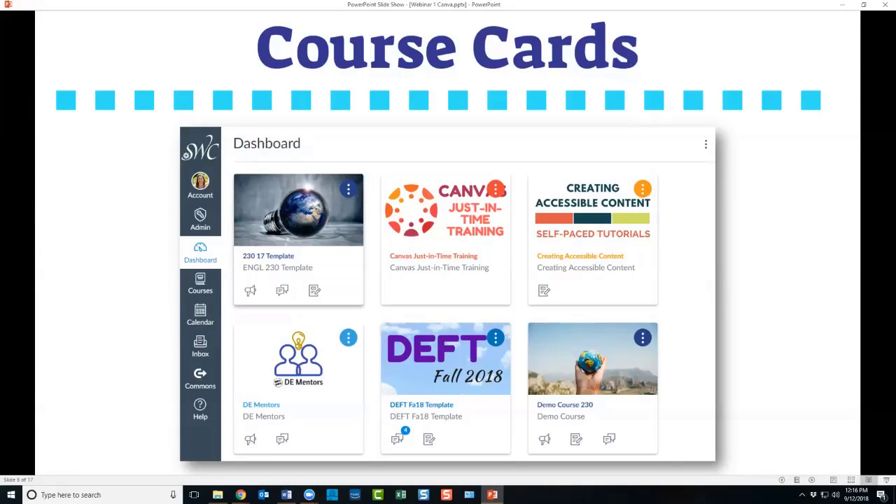
Switch to Canva and examine the full range of design types, from social media posts and documents to events and ads.
click(842, 4)
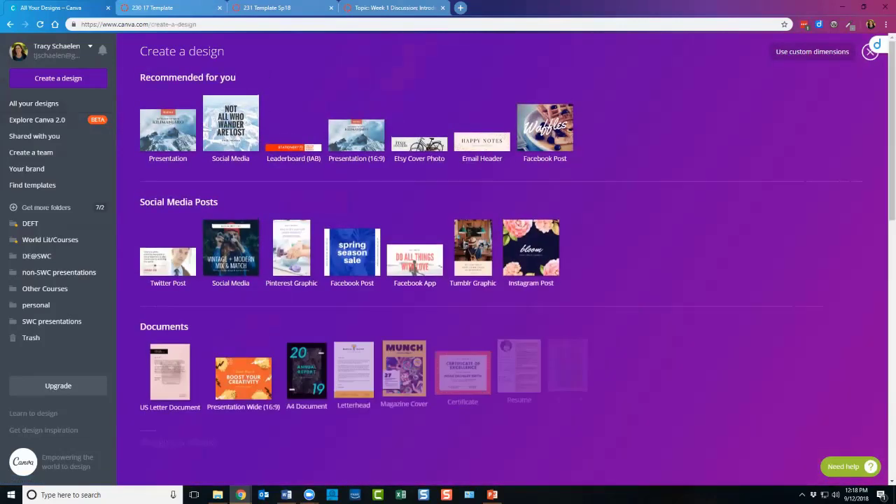
scroll(489, 259, down, 2)
scroll(490, 259, down, 1)
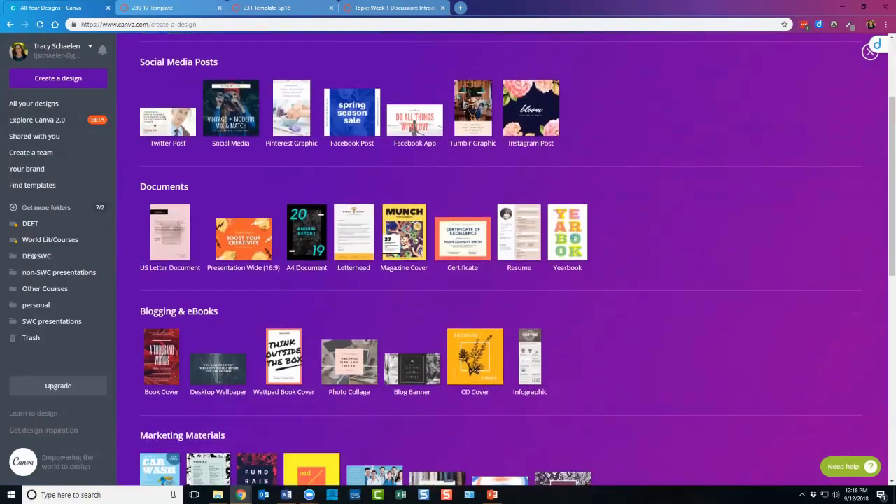
scroll(489, 259, down, 1)
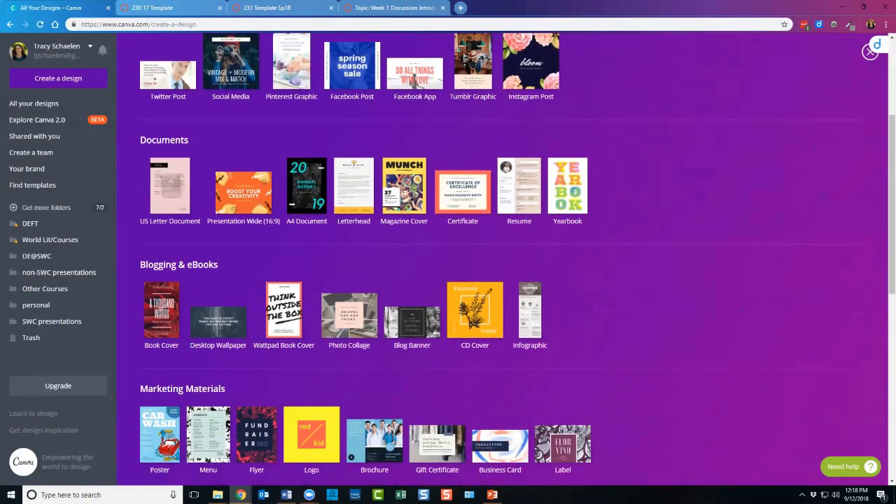
scroll(518, 140, up, 1)
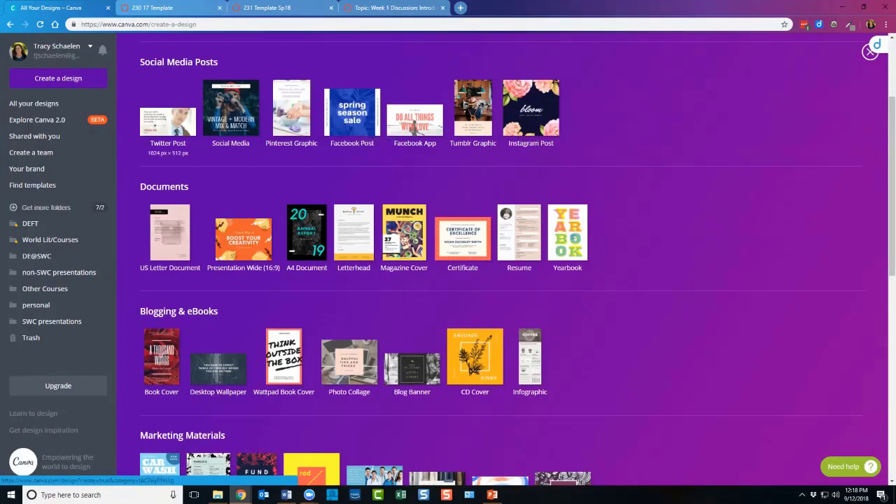
scroll(490, 280, down, 2)
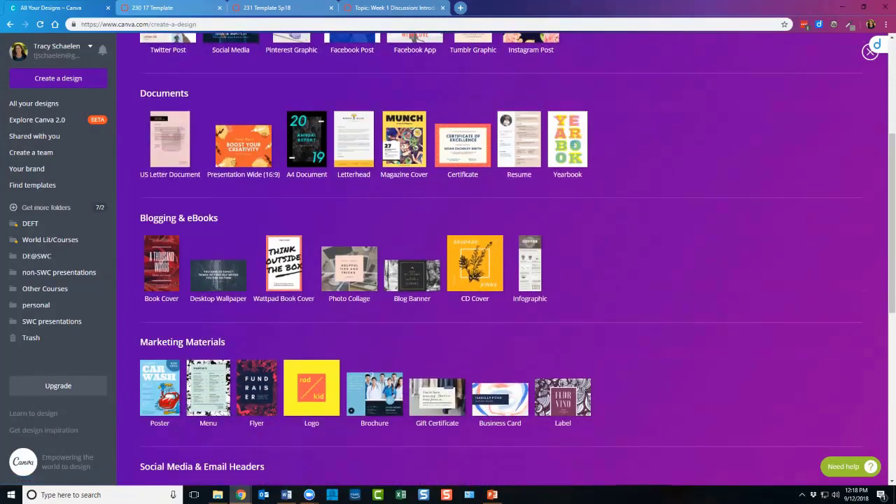
scroll(490, 280, down, 2)
scroll(490, 280, down, 1)
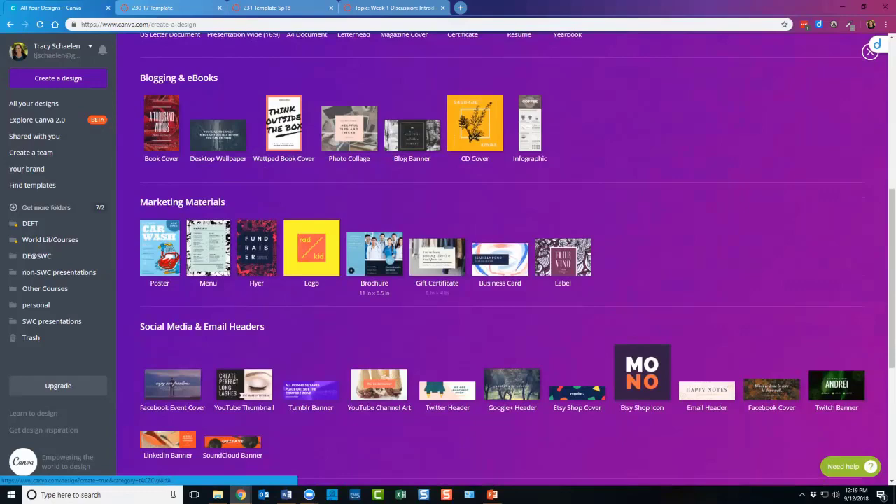
scroll(437, 266, down, 3)
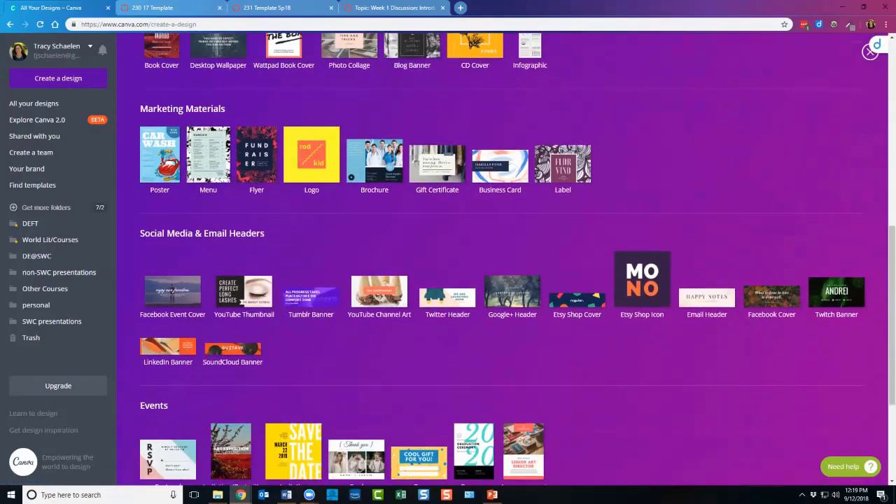
scroll(502, 259, down, 1)
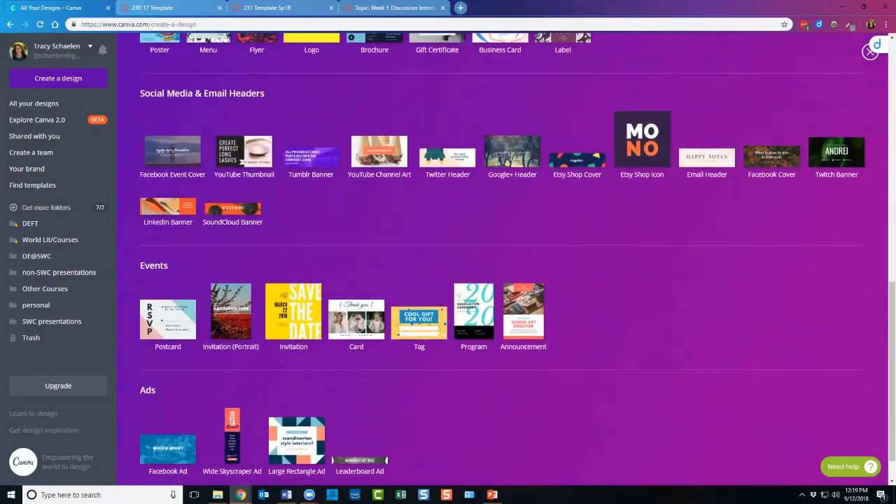
scroll(517, 294, down, 1)
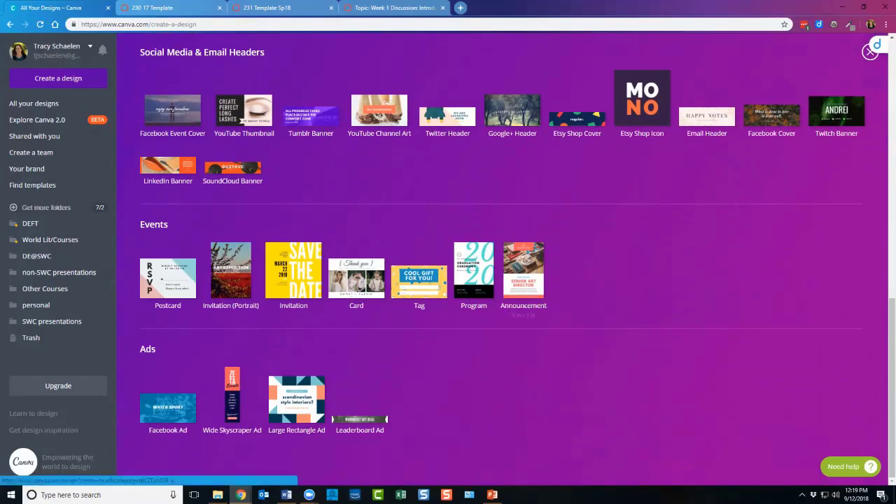
scroll(599, 289, up, 3)
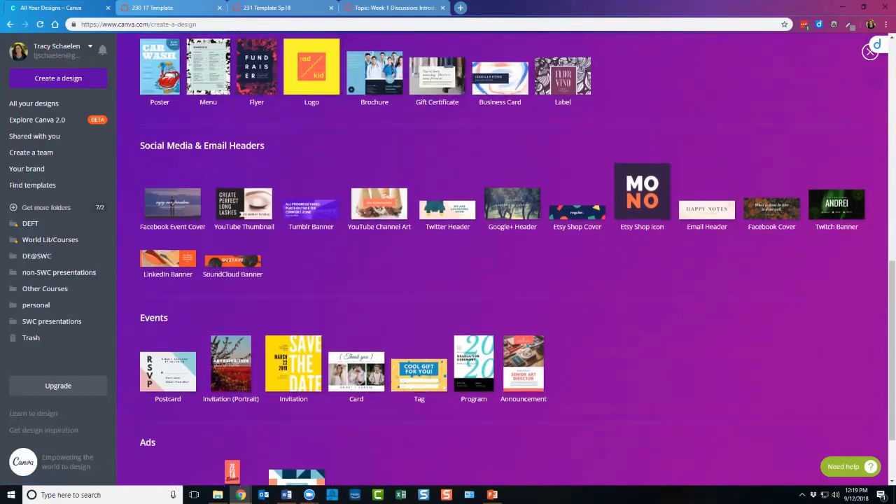
scroll(599, 288, down, 3)
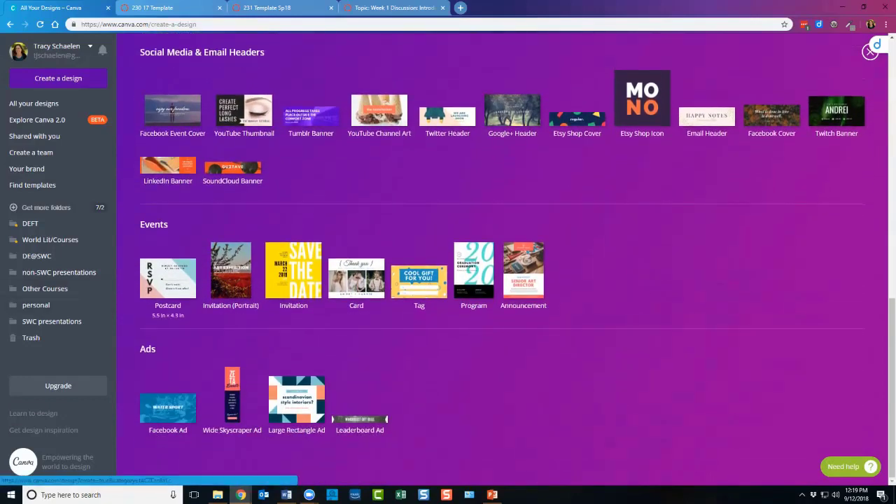
scroll(501, 266, up, 10)
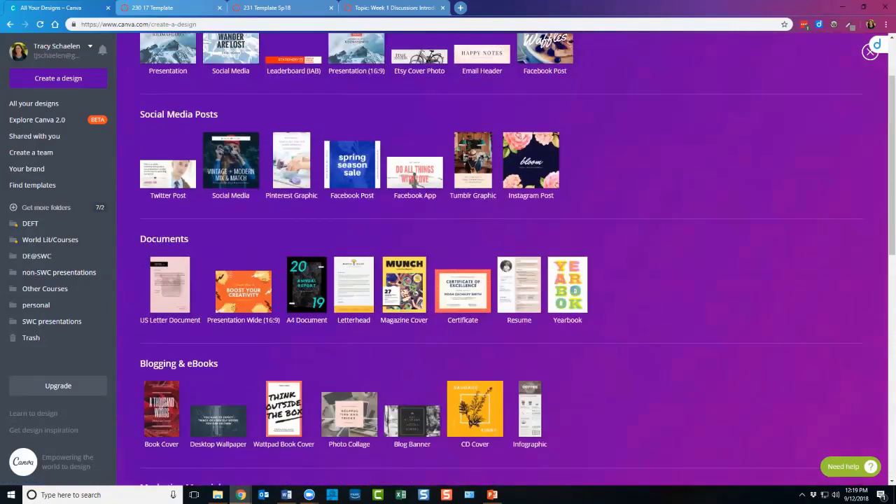
key(Escape)
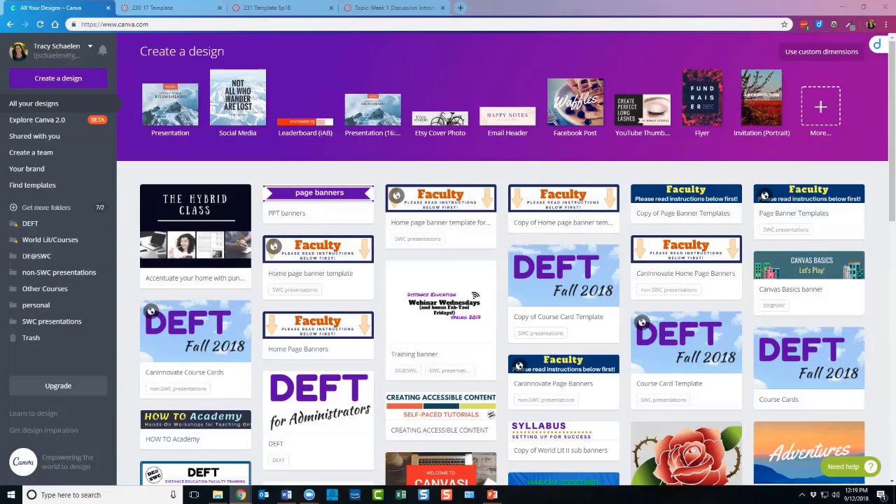
Open the "Home page banner template for webinar" design and review its instruction pages and sample course banners.
click(440, 197)
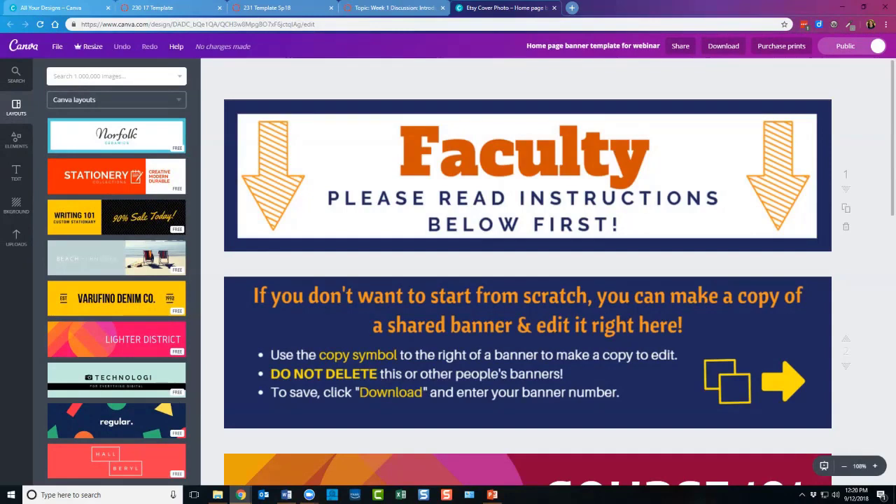
scroll(527, 280, down, 1)
scroll(528, 271, up, 1)
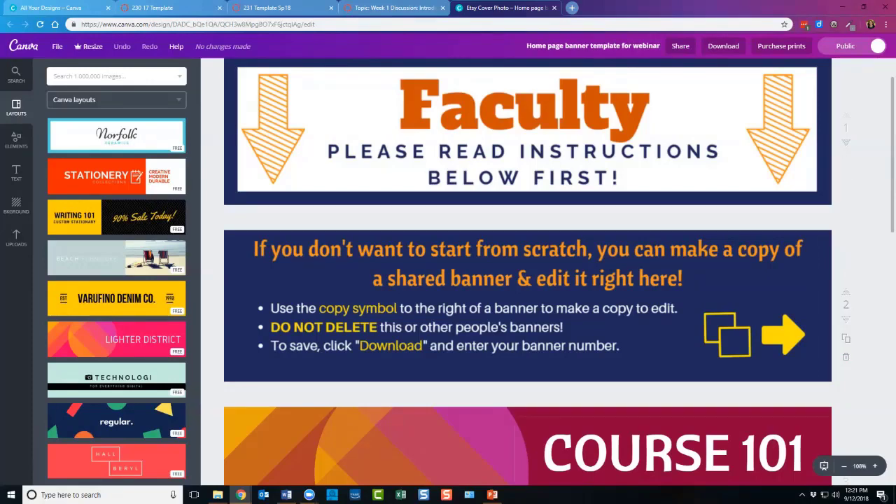
scroll(528, 271, up, 1)
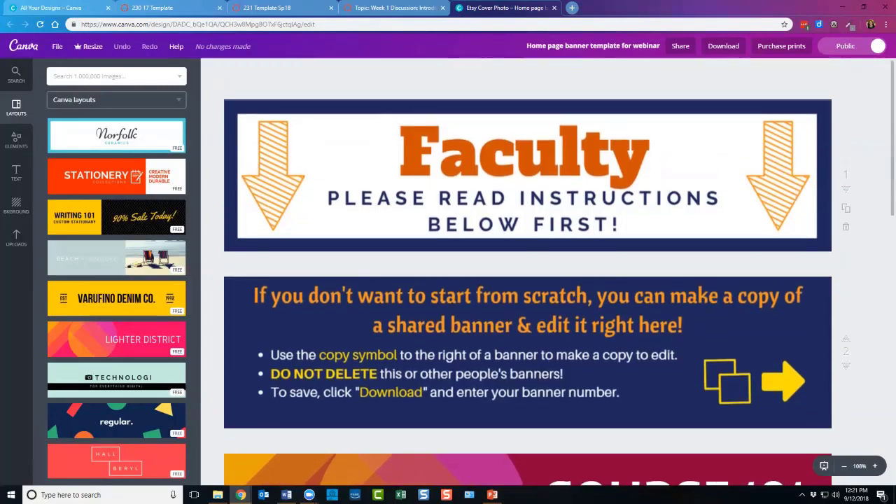
scroll(527, 272, down, 1)
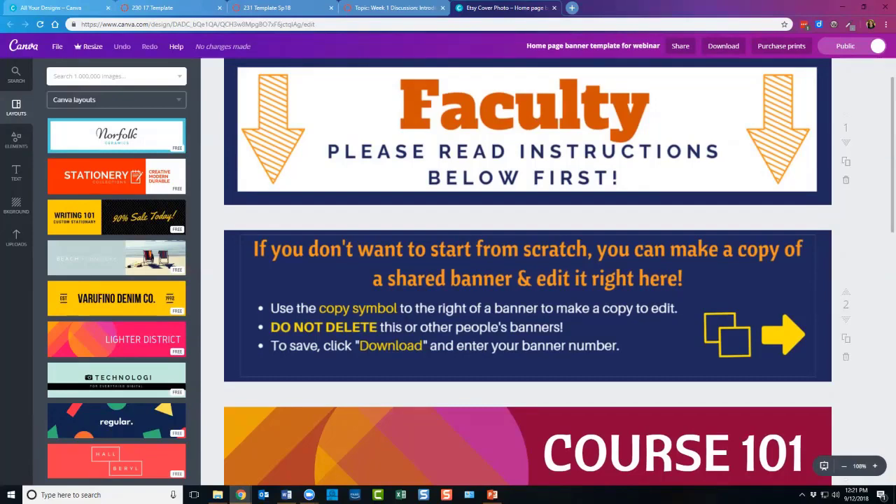
scroll(528, 272, down, 2)
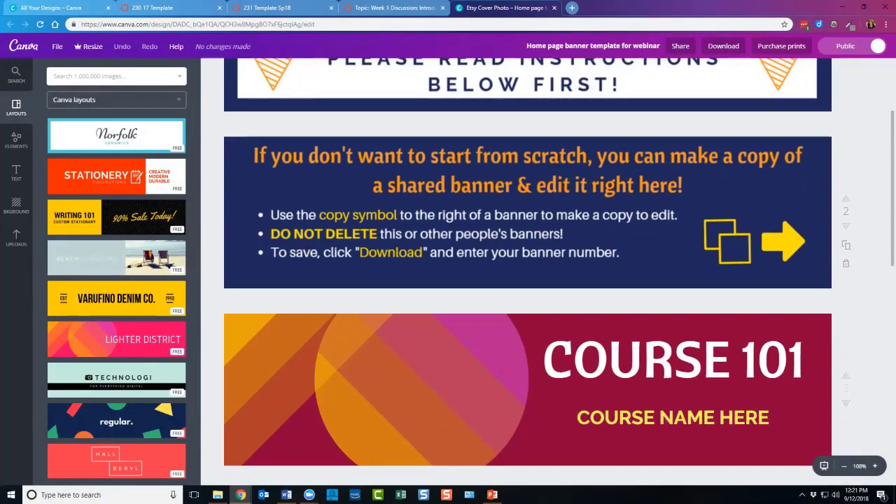
scroll(528, 272, down, 3)
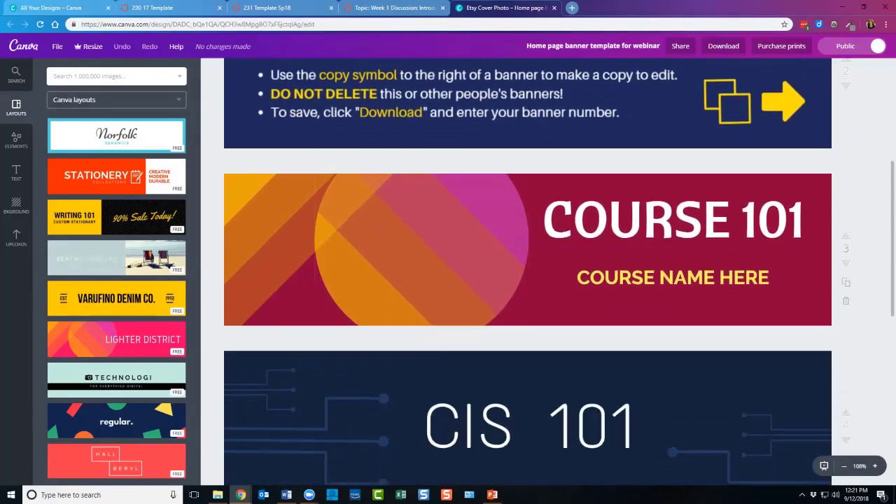
scroll(528, 272, down, 4)
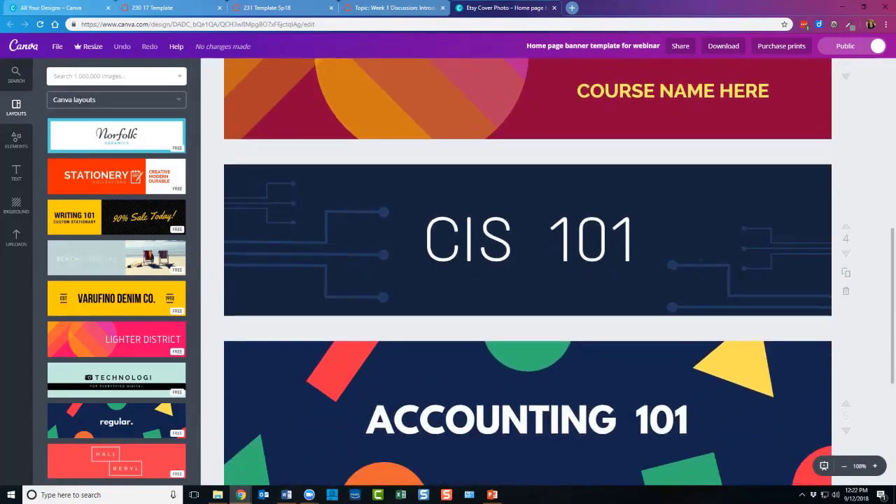
scroll(527, 271, down, 2)
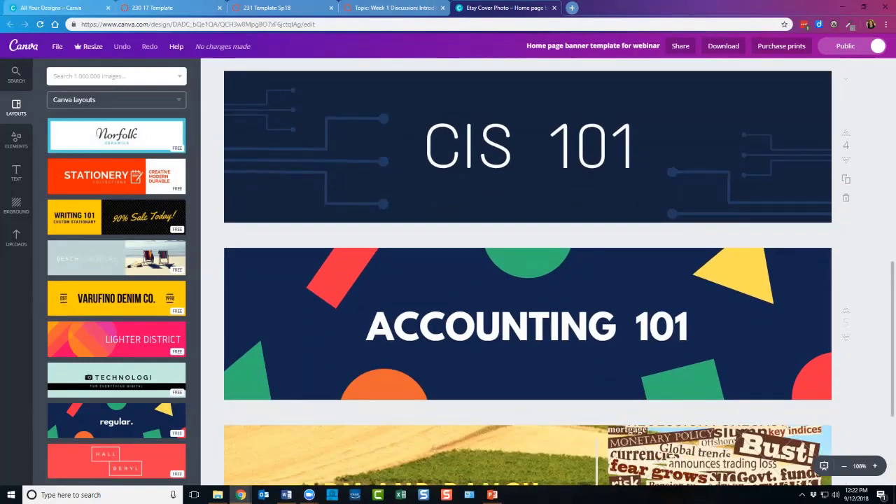
scroll(528, 271, down, 2)
scroll(528, 271, down, 2)
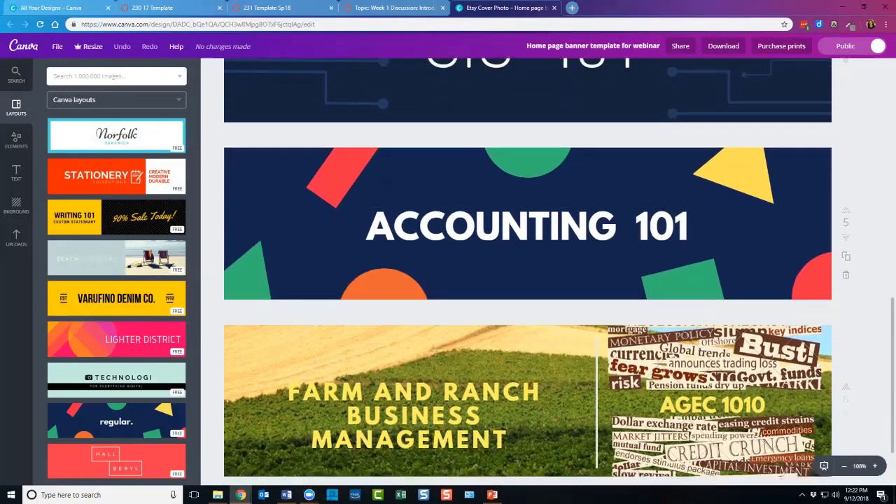
scroll(528, 272, up, 10)
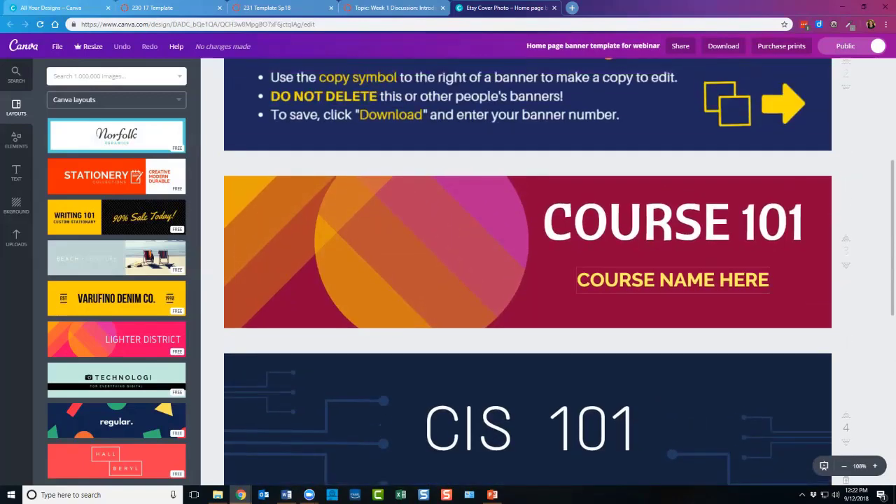
Duplicate the page with the COURSE 101 banner in the shared template.
scroll(527, 271, up, 2)
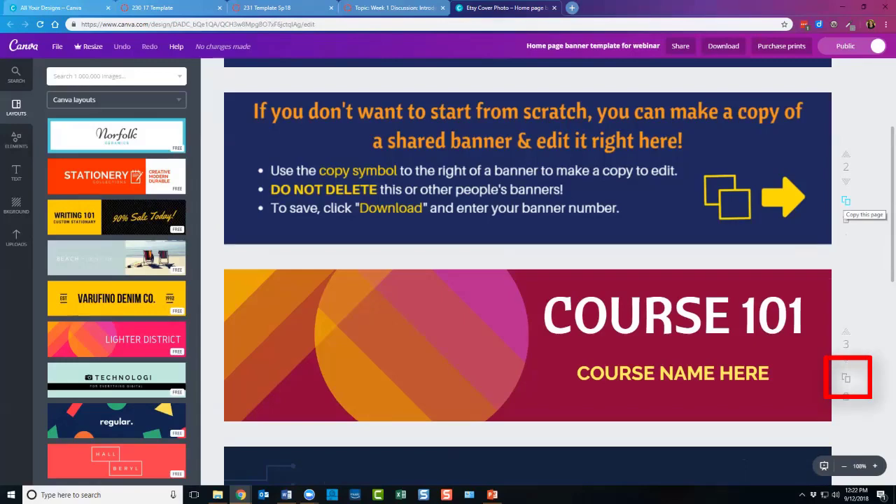
click(846, 378)
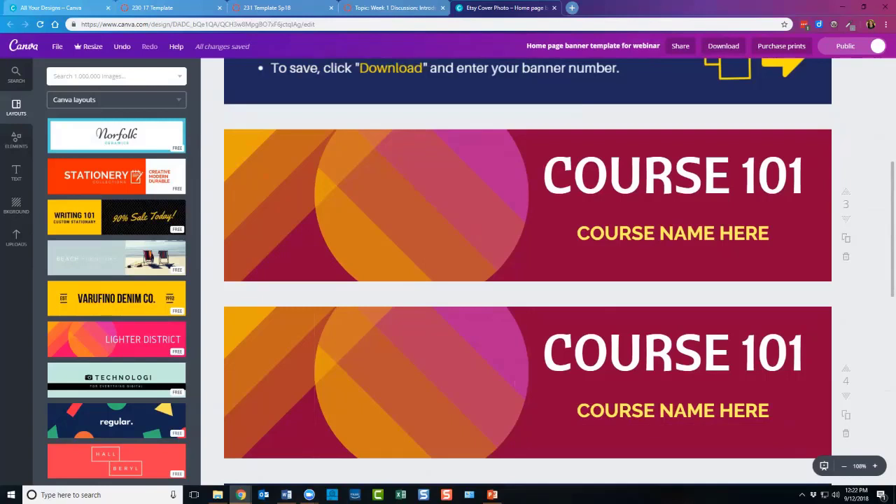
scroll(514, 384, up, 2)
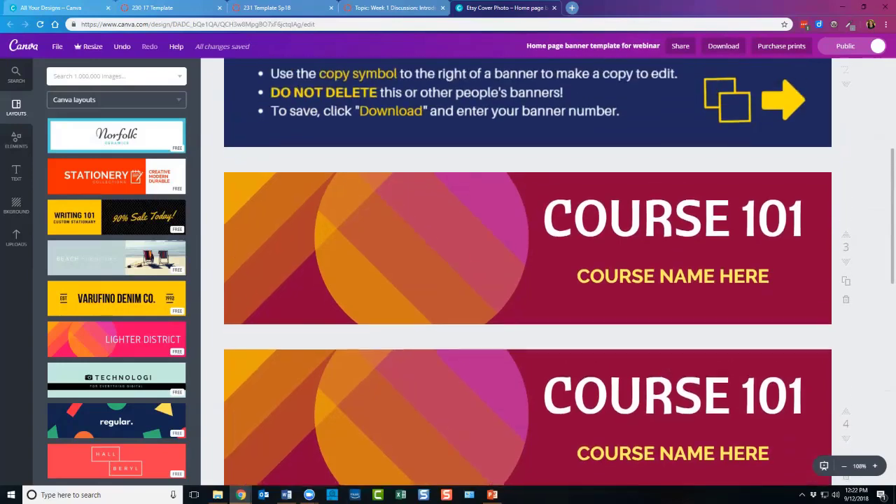
scroll(576, 318, down, 4)
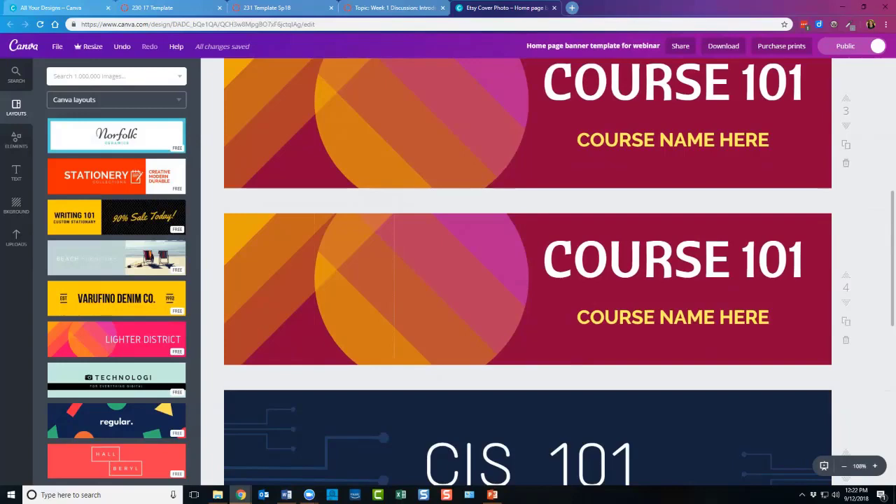
Replace the word COURSE with ASTRONOMY in the heading of the copied COURSE 101 banner on page 4.
scroll(527, 273, down, 10)
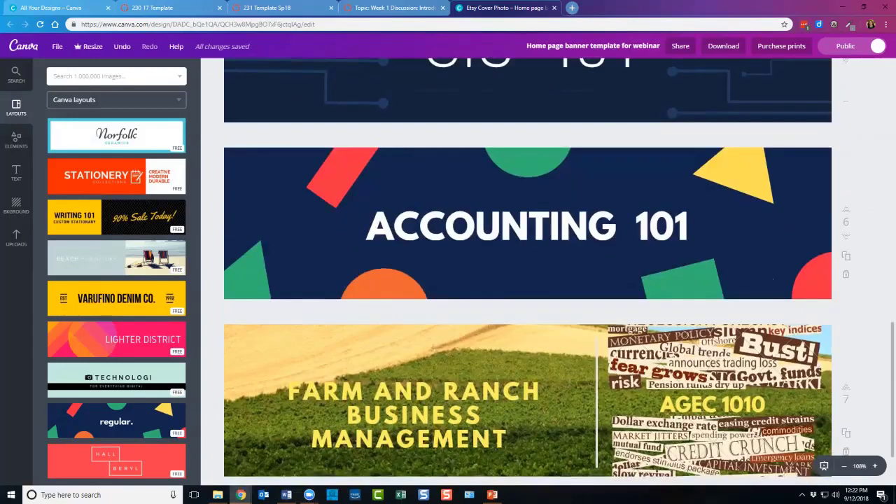
scroll(773, 279, down, 2)
scroll(773, 279, up, 1)
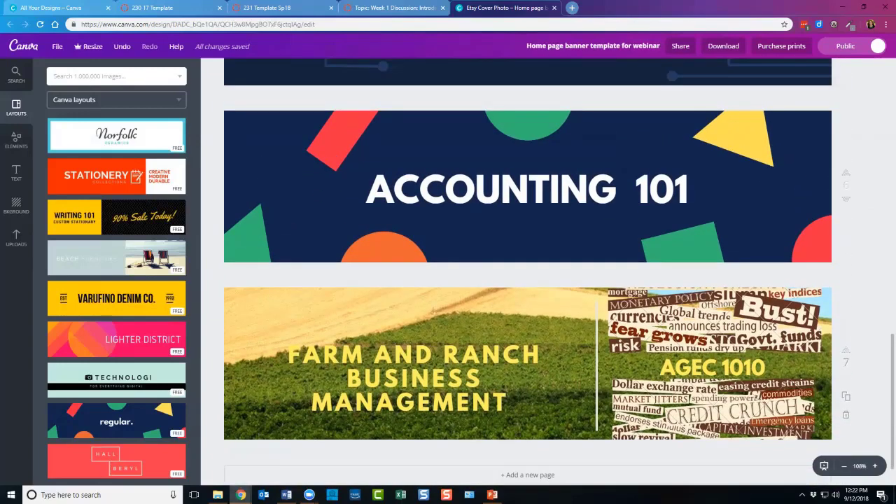
scroll(527, 273, up, 9)
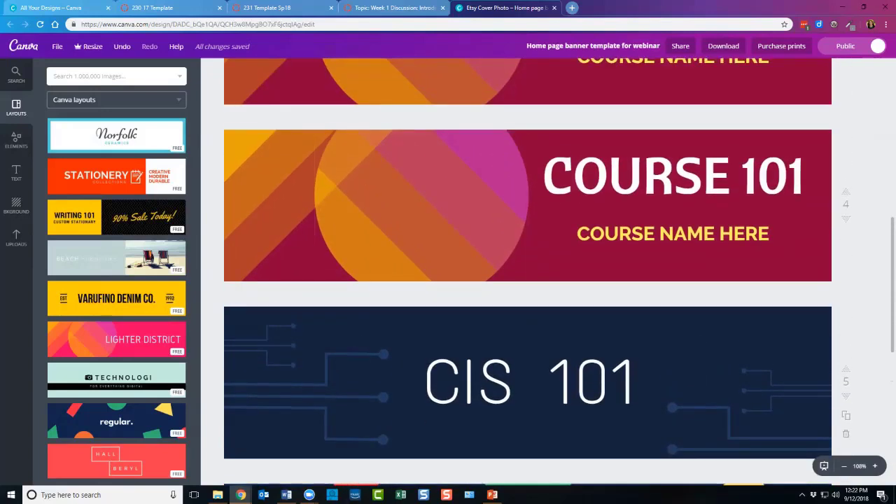
scroll(630, 336, up, 2)
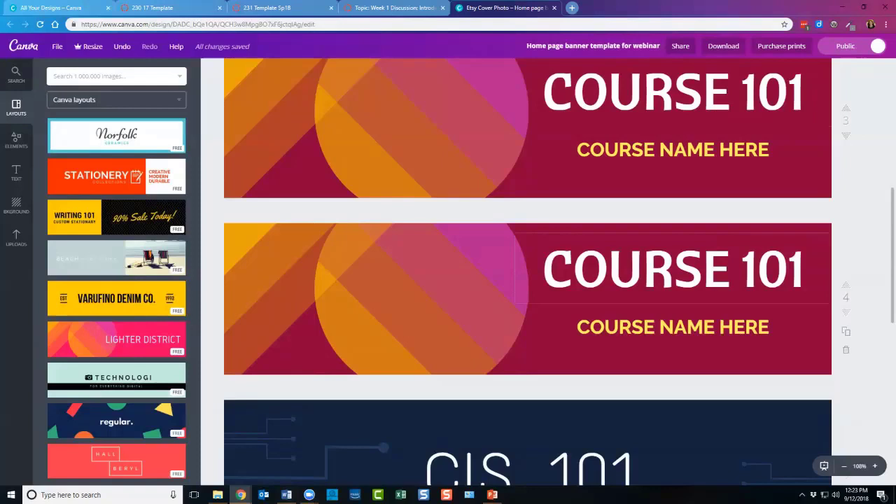
click(672, 298)
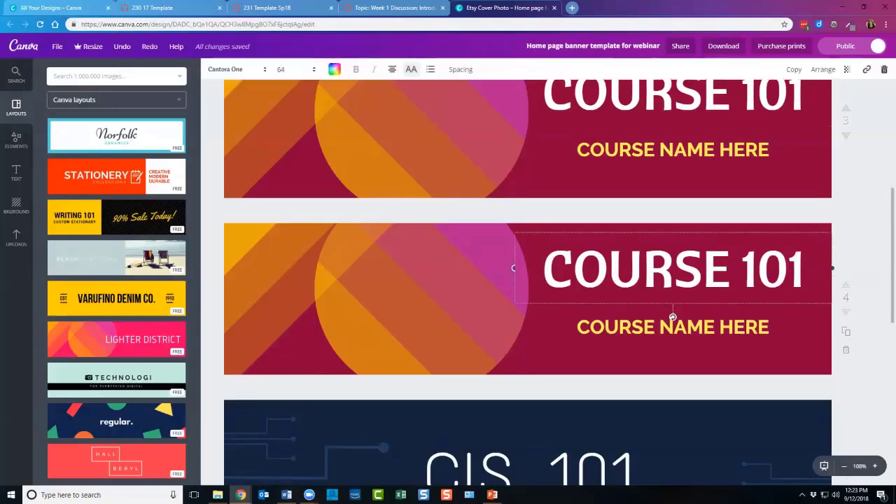
drag(543, 269, 729, 268)
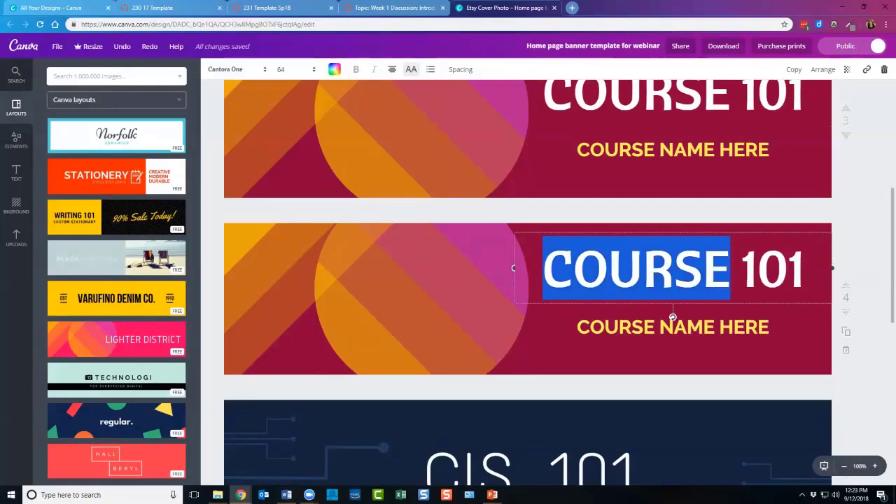
text(ASTRON)
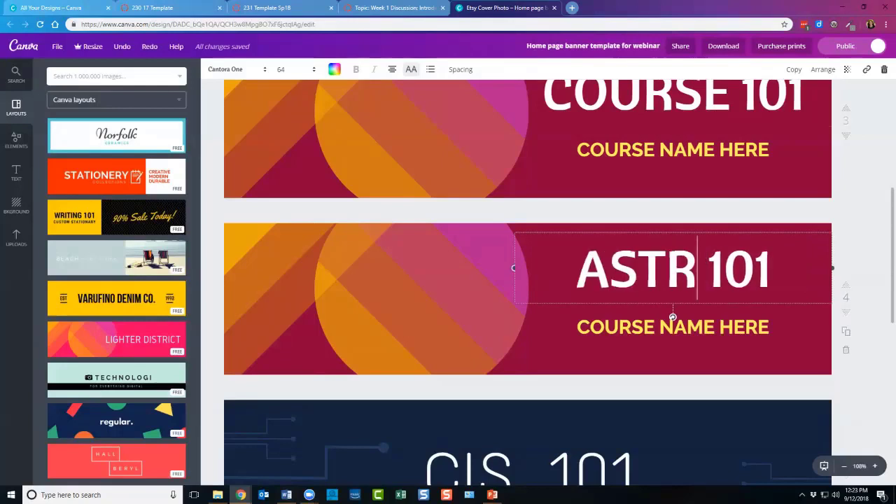
text(OMY)
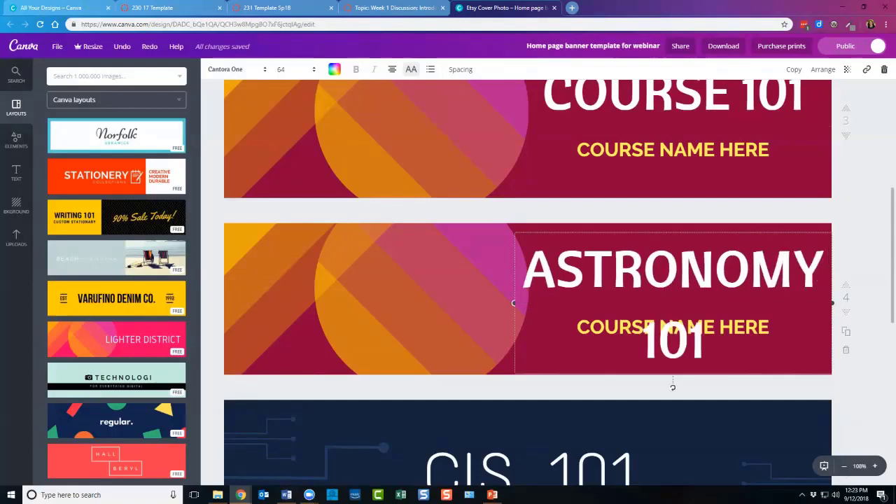
Set the font size of the whole ASTRONOMY 101 heading on page 4 to 48.
drag(704, 340, 525, 268)
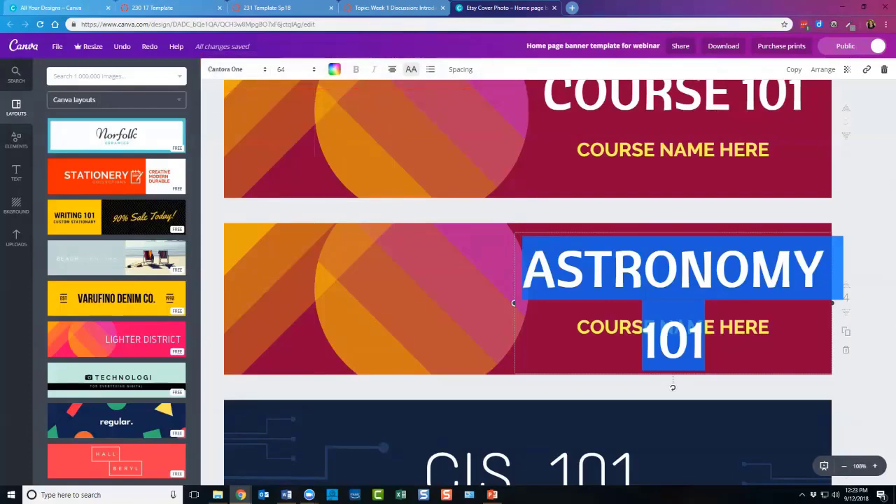
click(236, 69)
click(235, 70)
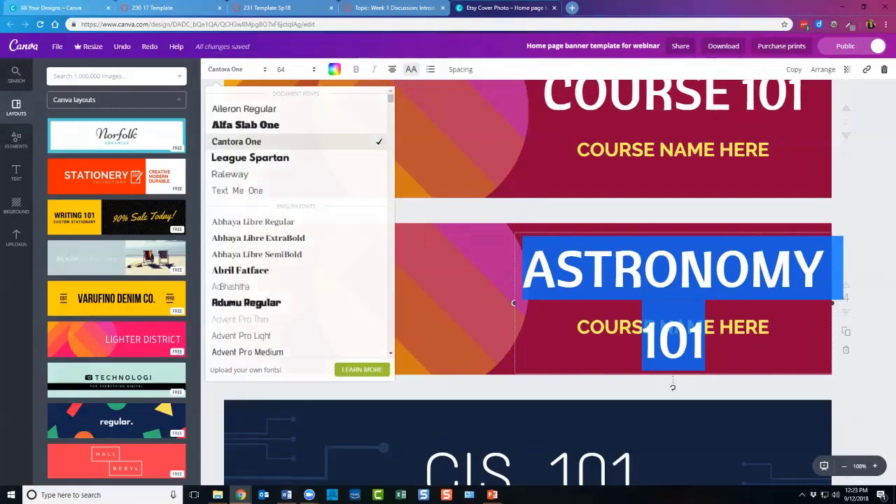
click(285, 69)
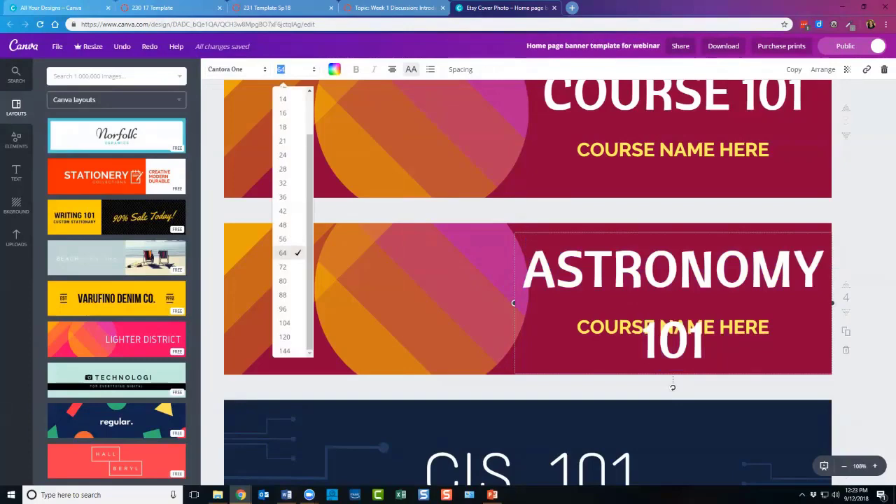
drag(704, 350, 522, 273)
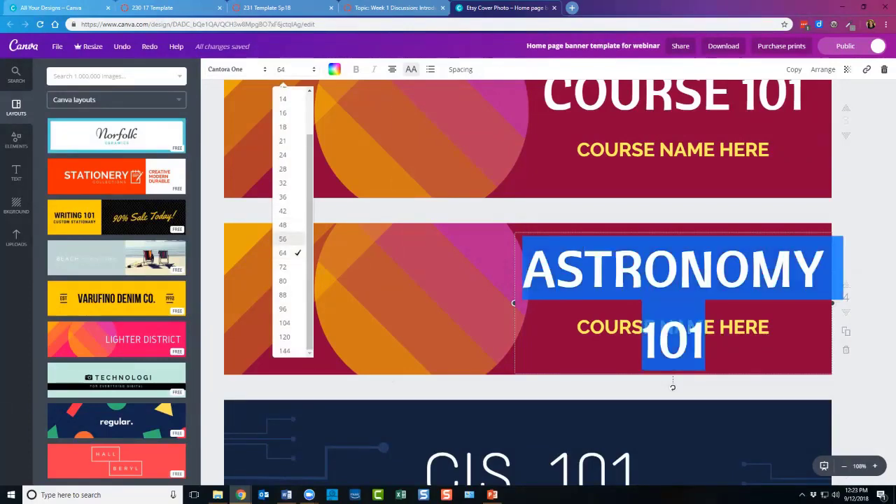
click(282, 239)
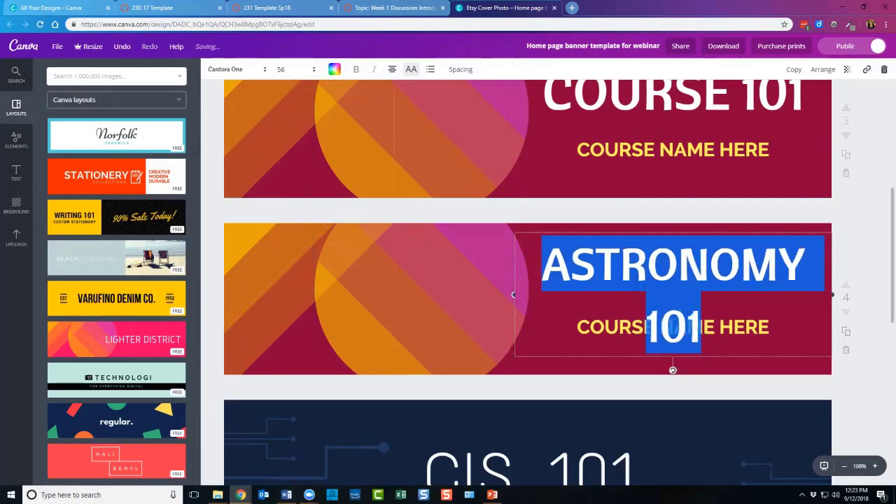
click(283, 225)
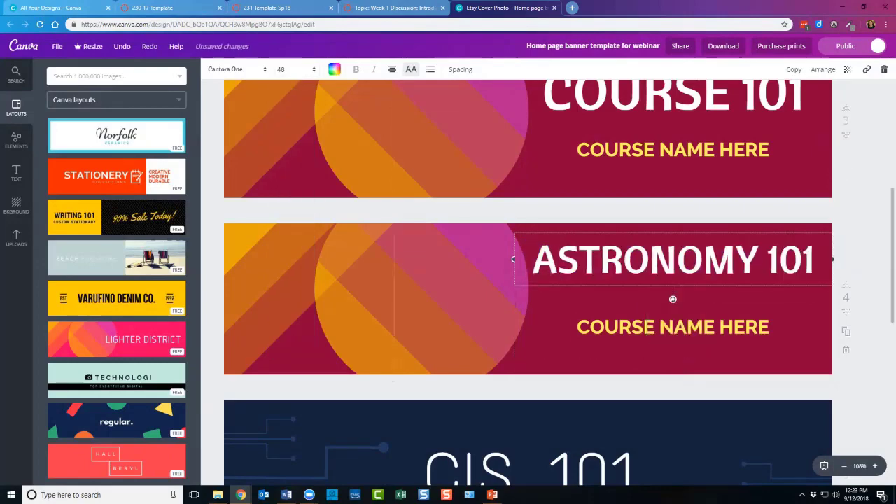
key(Escape)
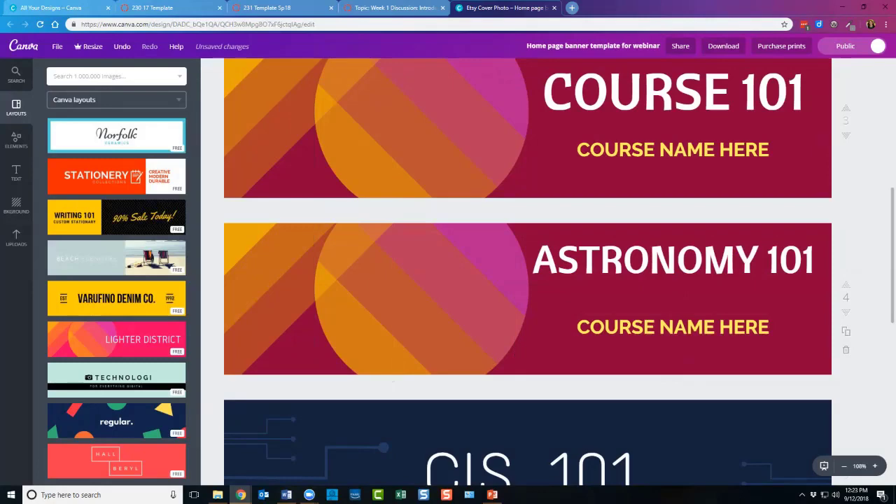
Replace the COURSE NAME HERE subtitle on the page 4 banner with INTRO TO THE UNIVERSE.
double_click(672, 326)
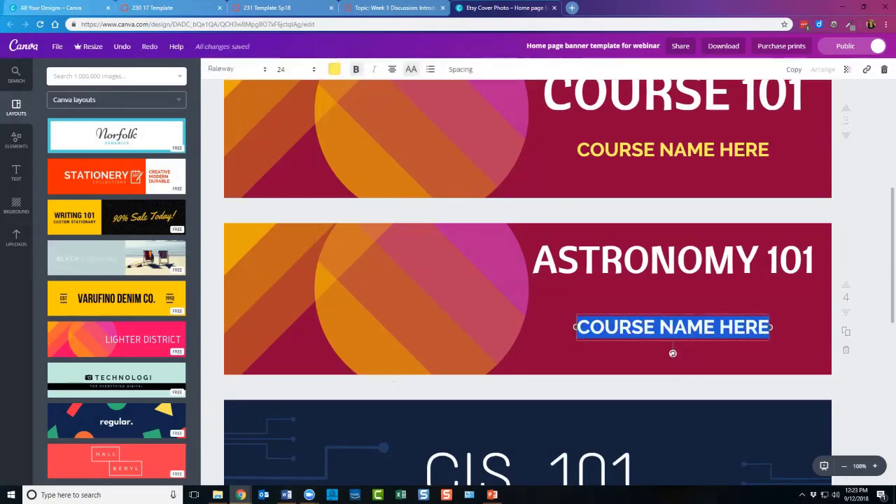
key(BackSpace)
text(INTRO TO THE)
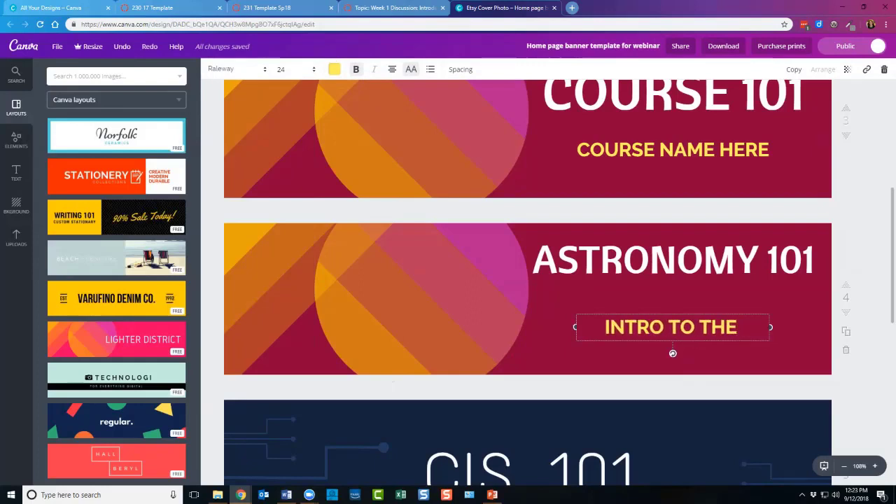
text( UNIVER)
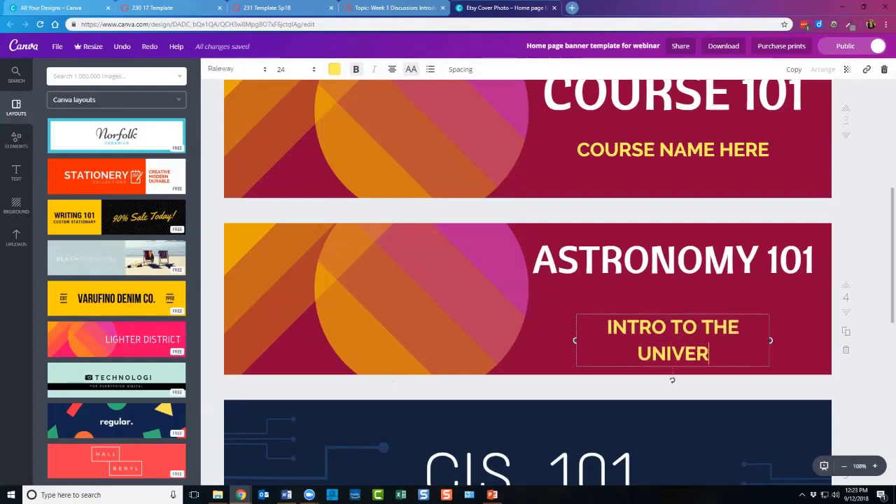
text(SE)
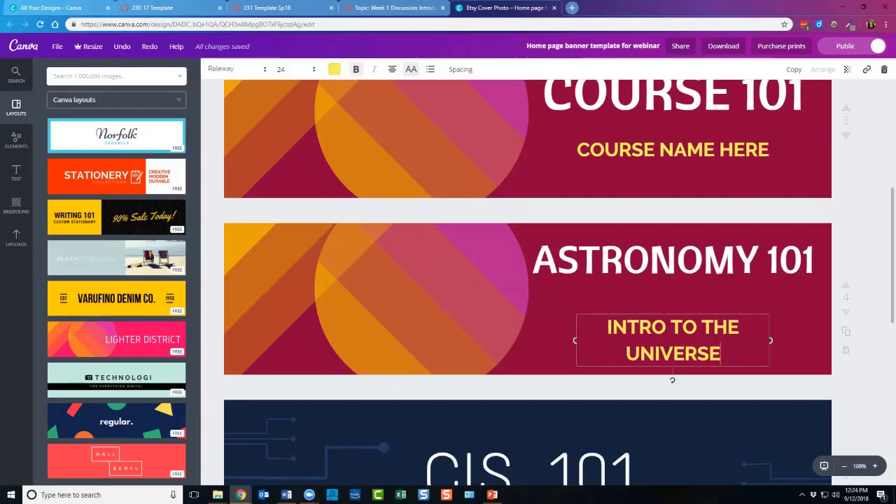
Move the two-line subtitle on page 4 up so it sits directly beneath the ASTRONOMY 101 heading.
drag(672, 380, 672, 364)
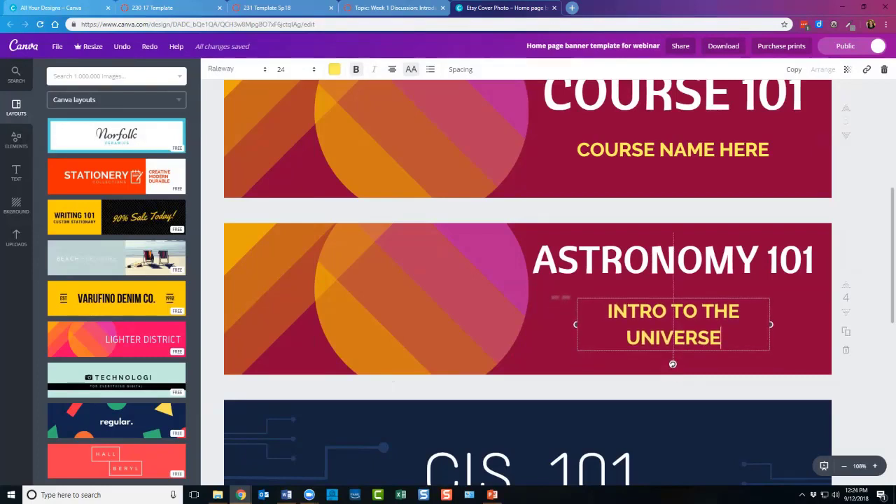
mouse_move(672, 364)
mouse_down()
mouse_move(678, 369)
mouse_move(672, 351)
mouse_up()
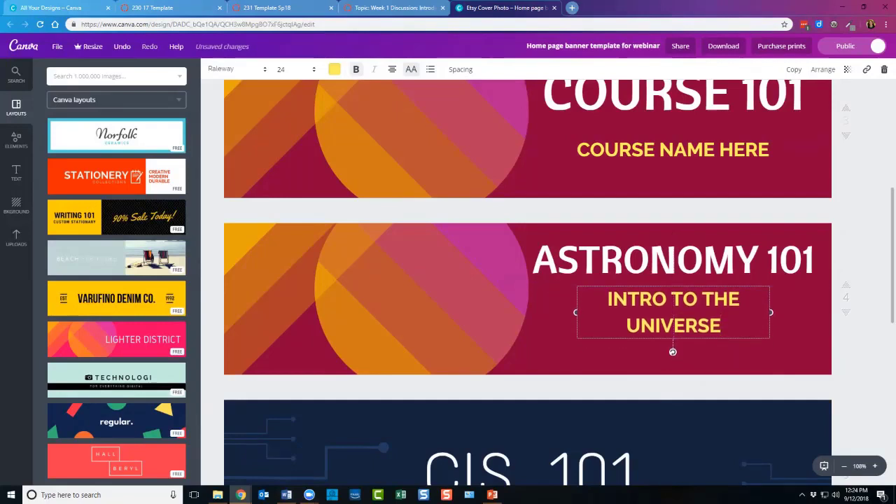
key(Escape)
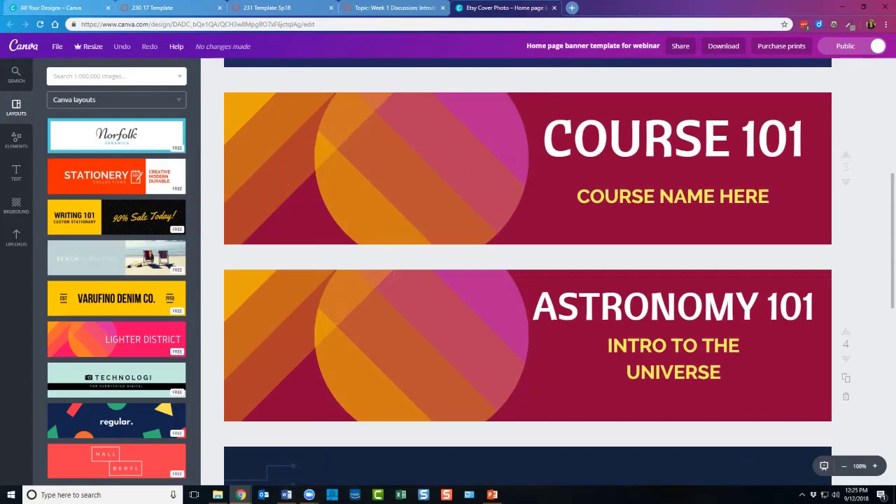
scroll(528, 272, down, 1)
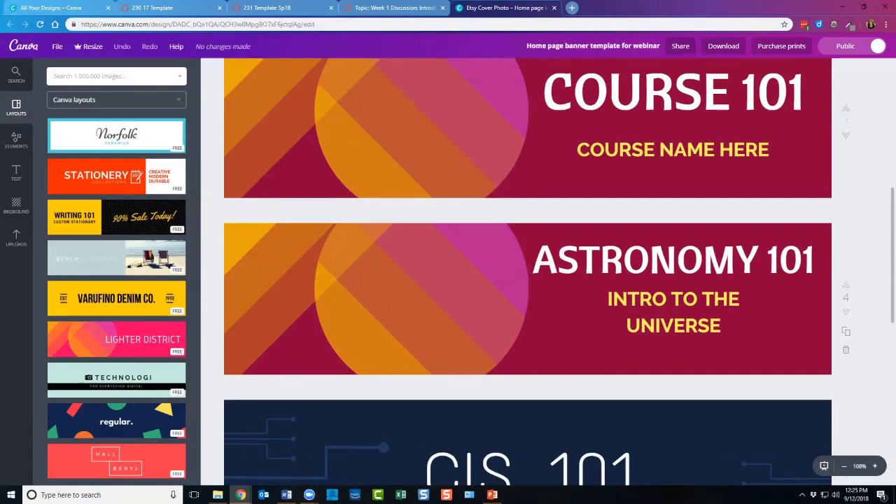
scroll(528, 272, up, 1)
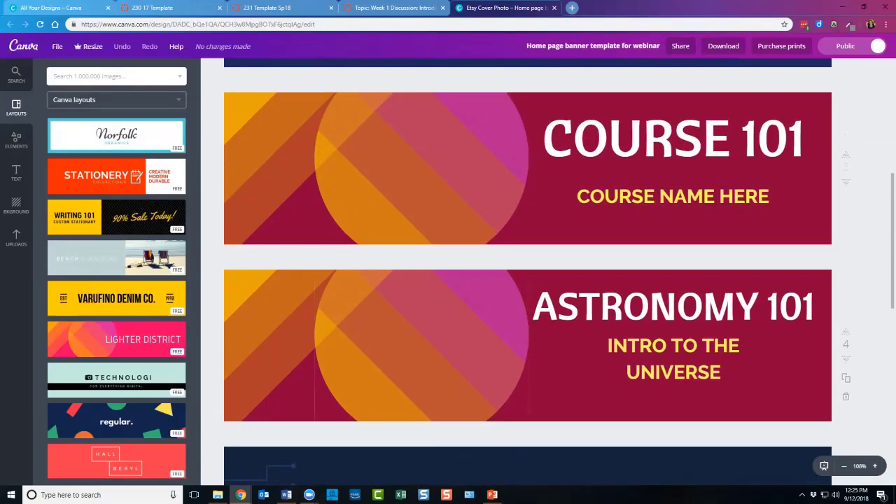
scroll(528, 273, down, 1)
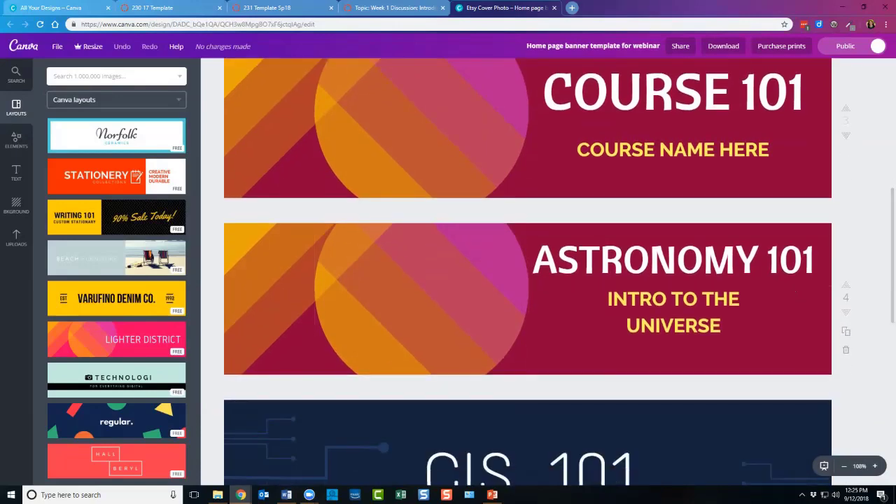
scroll(528, 273, up, 1)
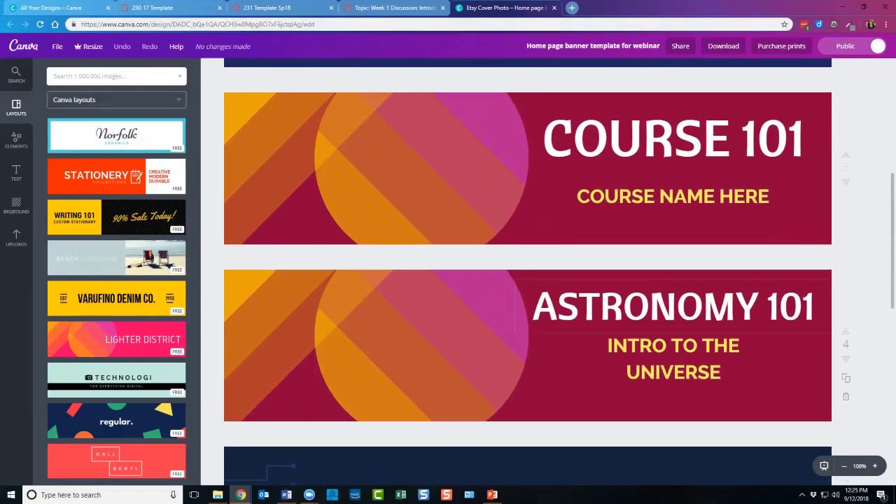
click(578, 306)
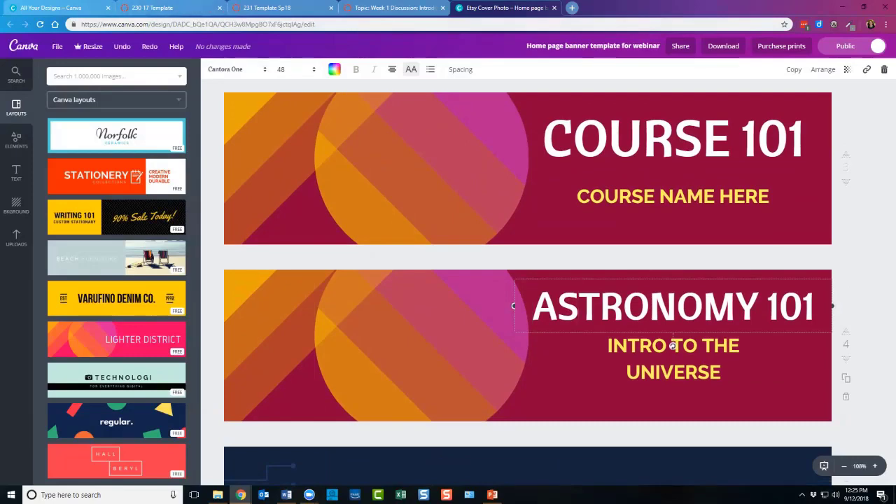
click(334, 69)
click(335, 69)
click(528, 436)
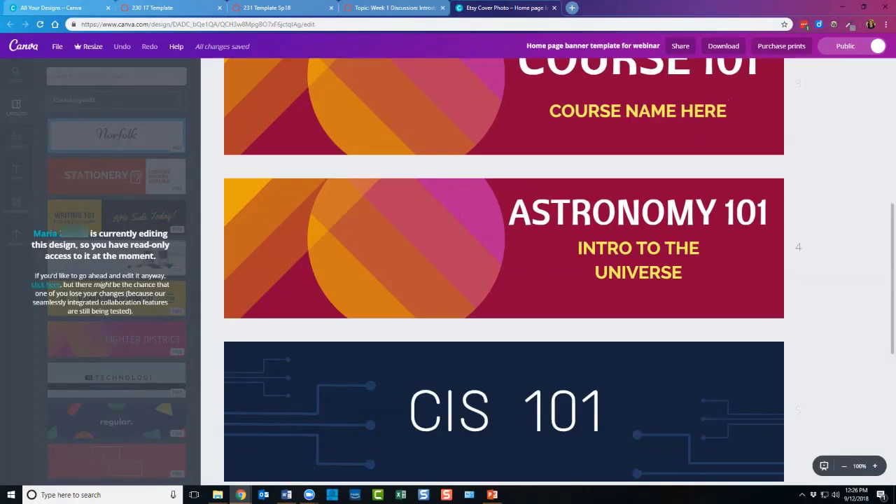
Override the design's read-only mode to edit it anyway while another person has it open.
scroll(504, 273, up, 2)
scroll(504, 273, down, 1)
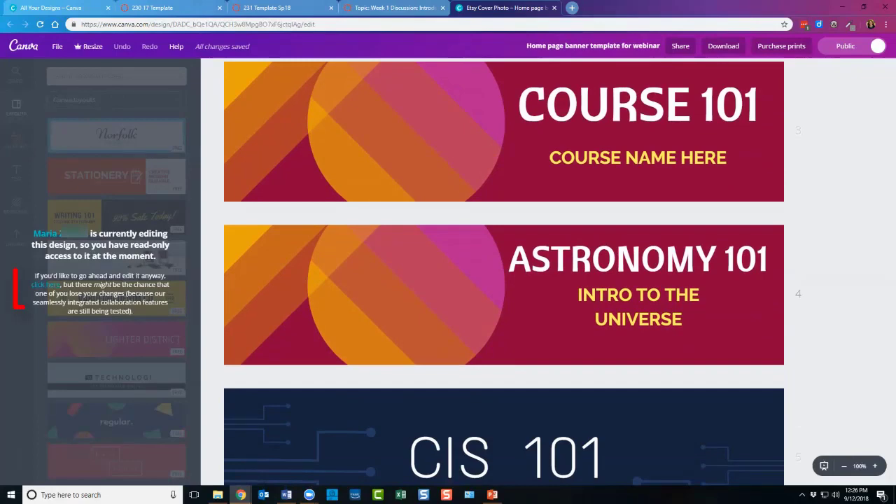
click(61, 285)
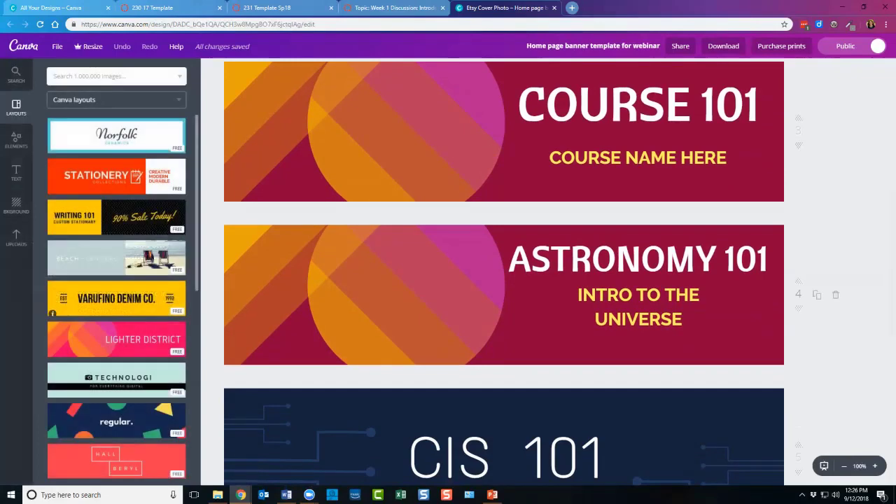
Change the background of the ASTRONOMY 101 banner to the orange document colour #ec6433.
scroll(504, 272, up, 2)
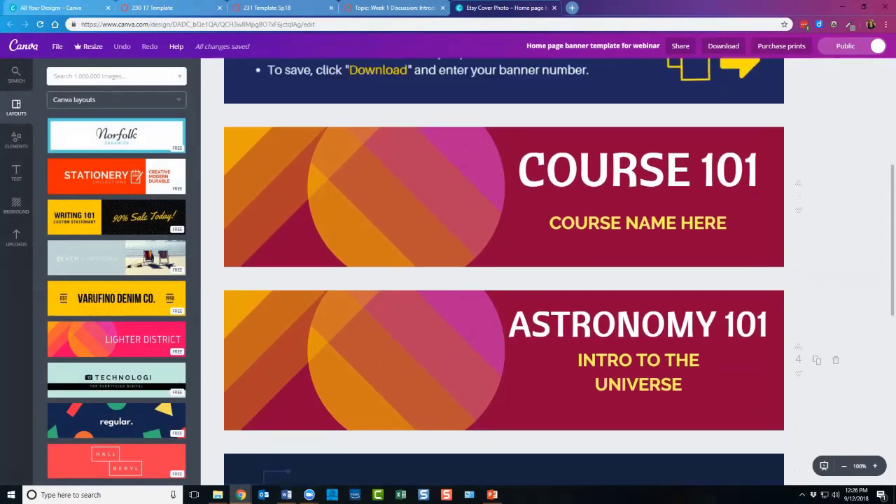
scroll(504, 273, down, 2)
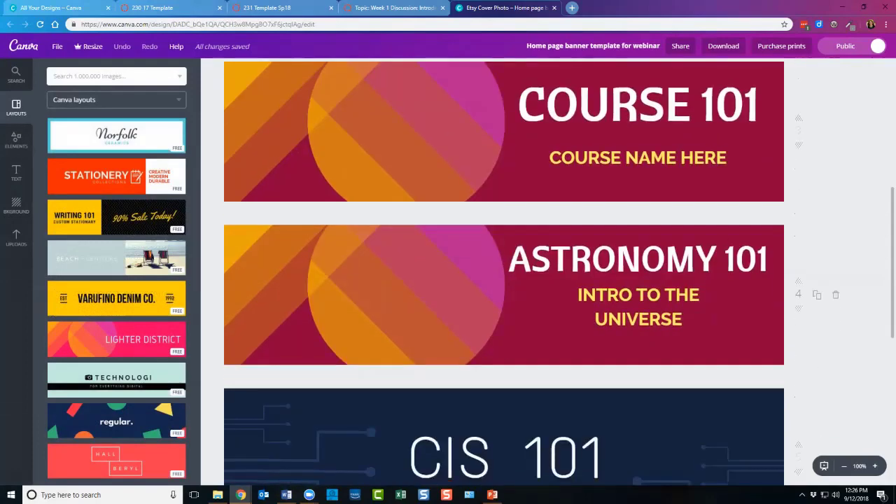
key(ctrl+plus)
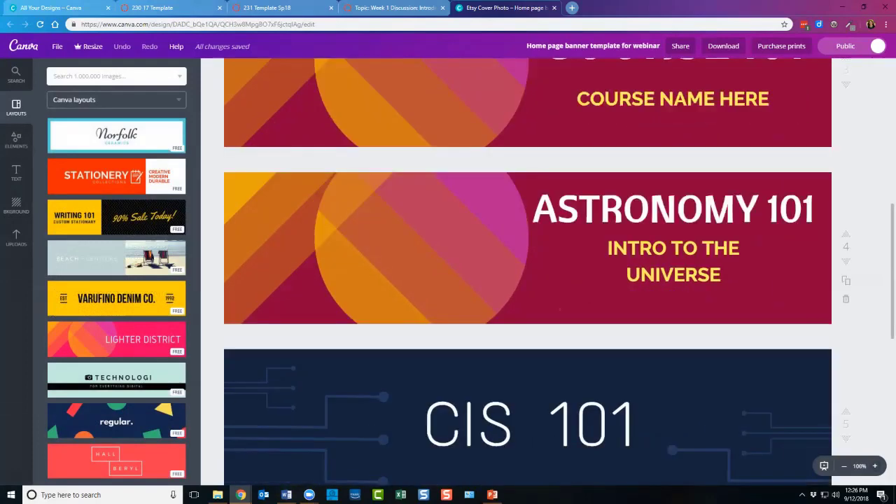
click(504, 273)
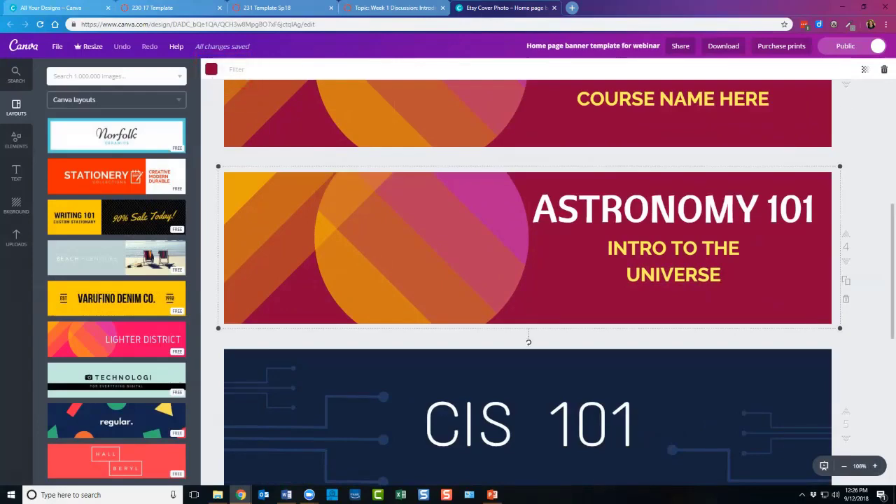
click(210, 69)
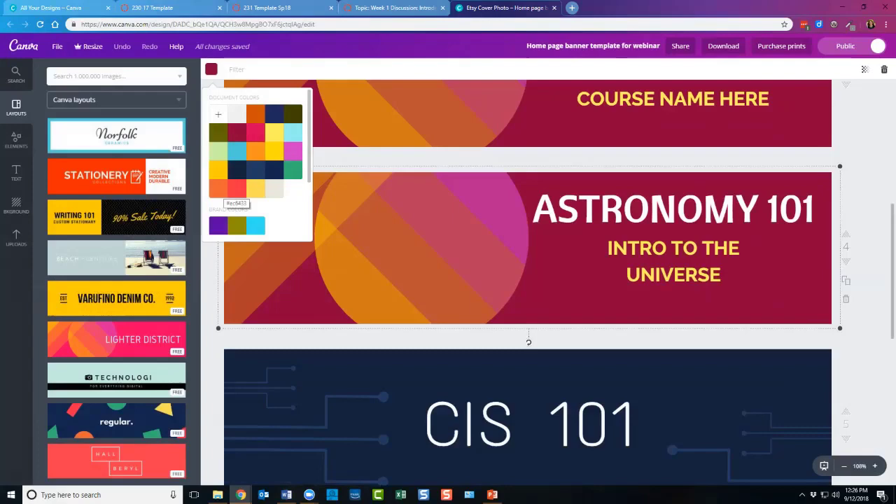
click(217, 188)
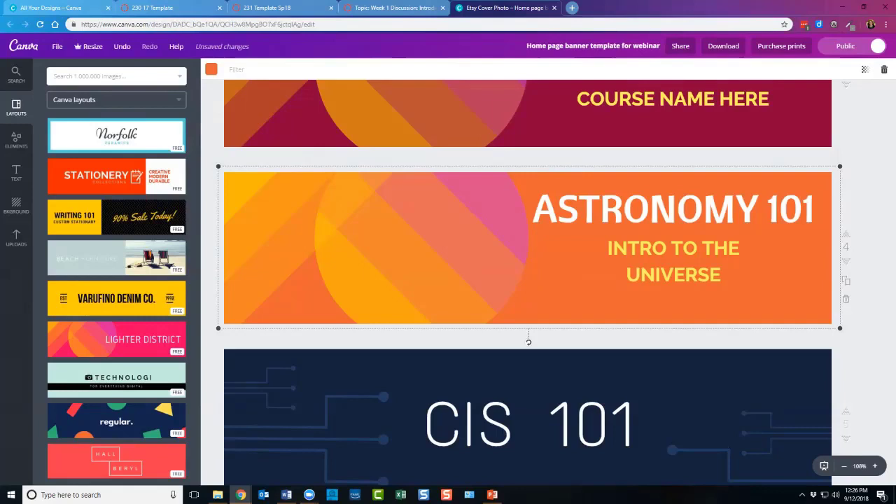
Try darker orange and purple custom shades for the ASTRONOMY 101 banner's background and settle on dark blue #00189c.
click(211, 69)
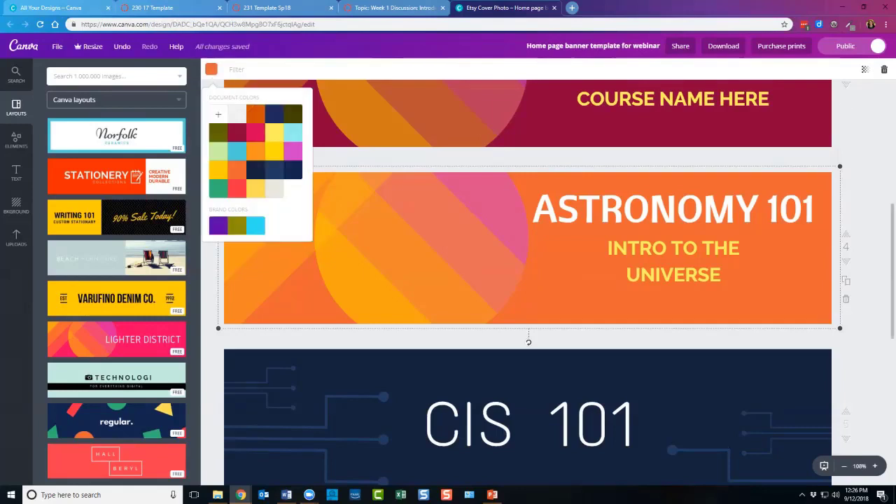
click(218, 114)
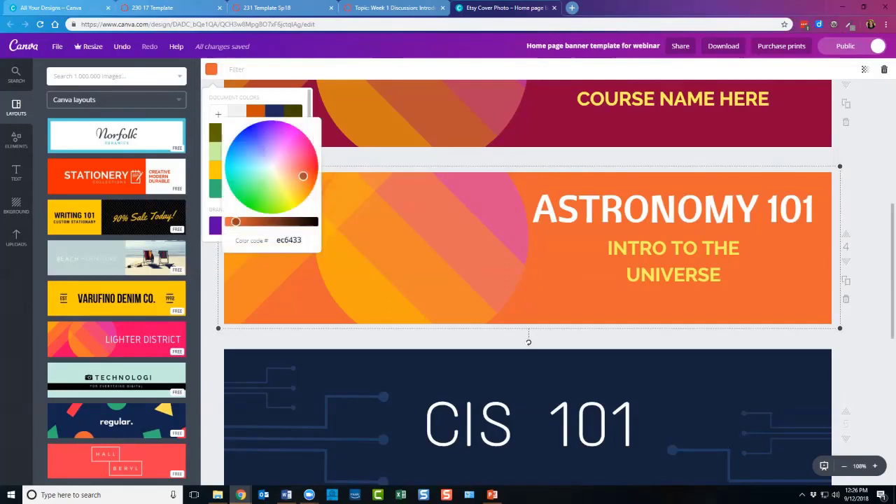
drag(235, 221, 262, 221)
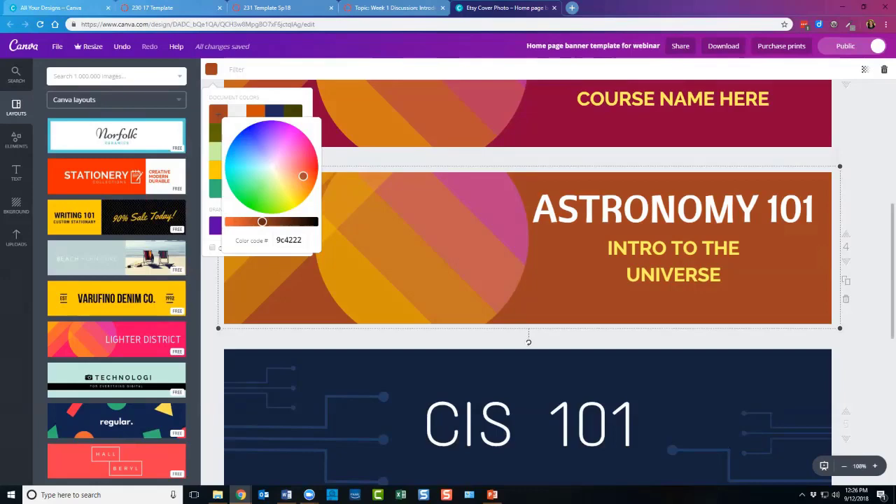
click(277, 141)
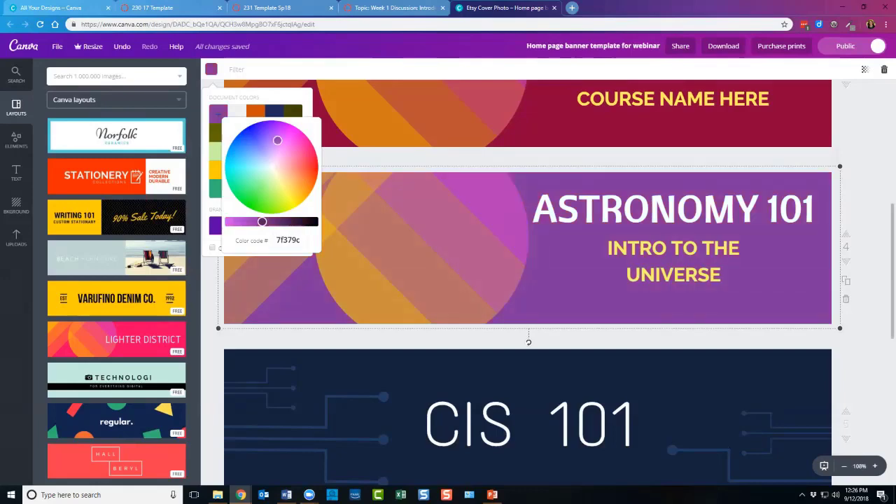
click(262, 131)
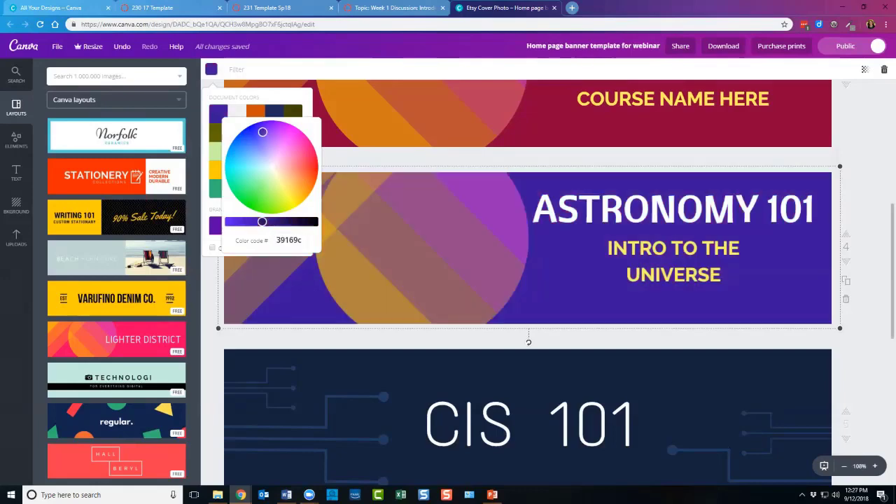
click(244, 133)
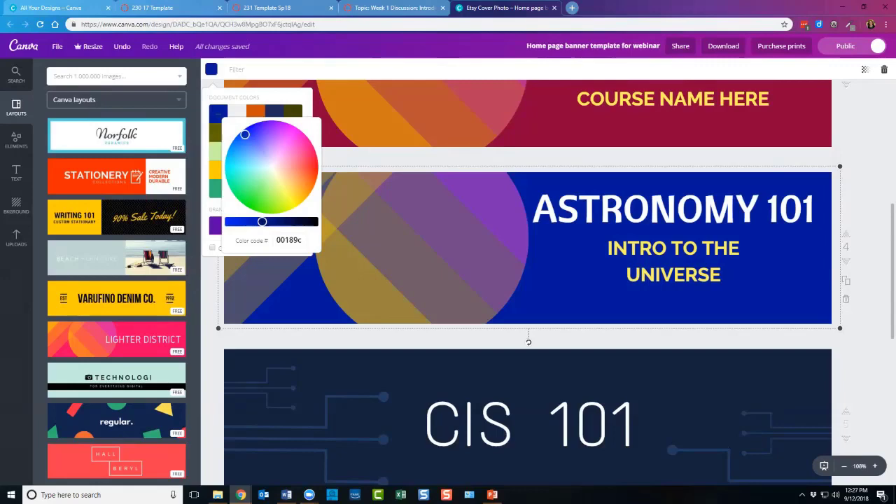
key(Escape)
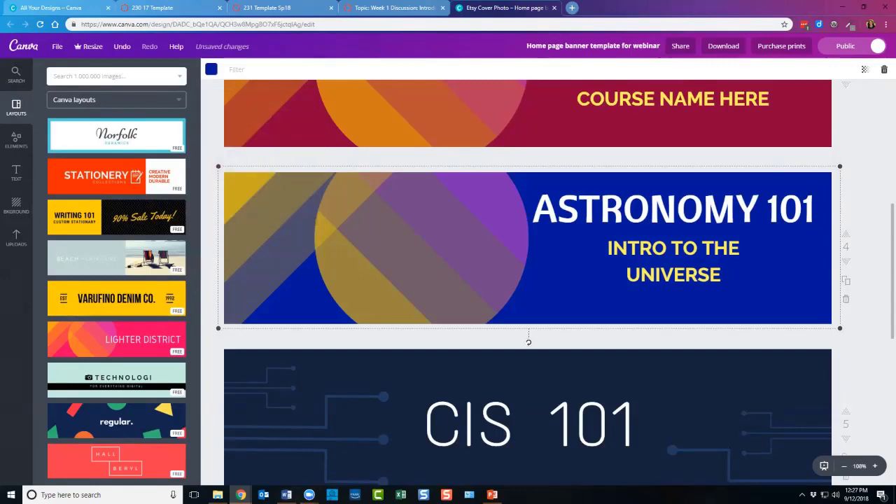
Lower the ASTRONOMY 101 banner's background transparency setting to 96, and restore it to 100.
scroll(528, 280, up, 1)
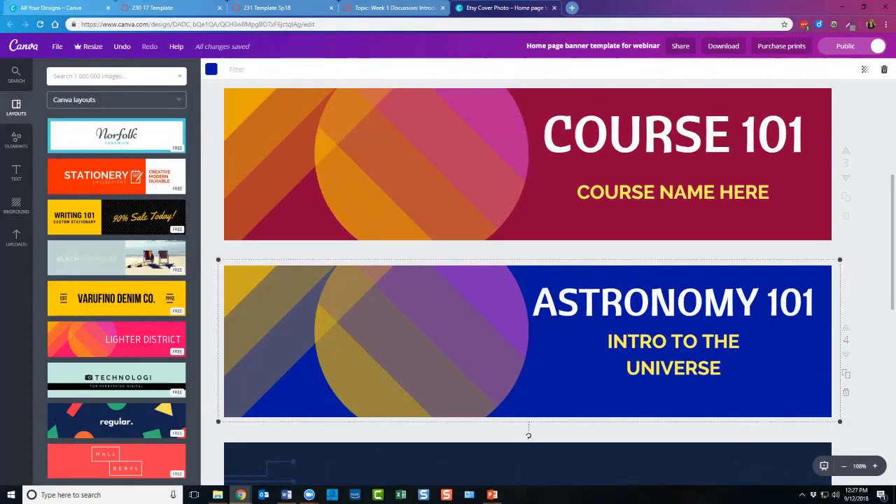
click(864, 68)
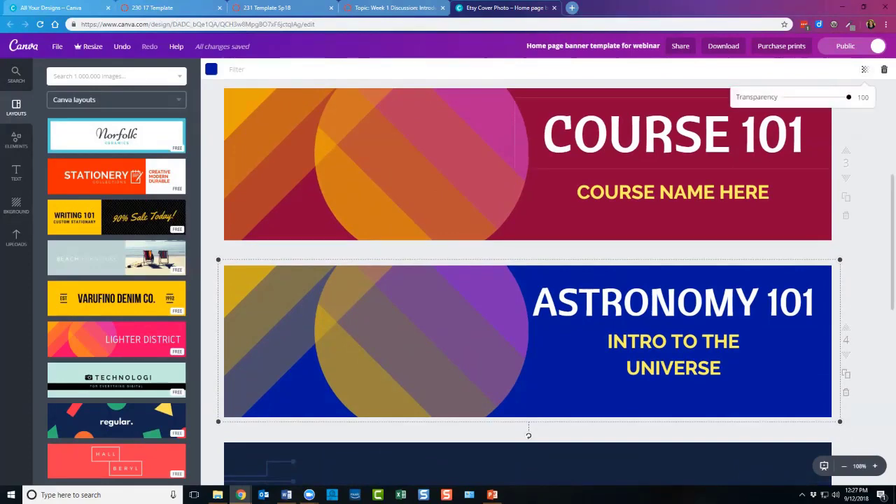
mouse_move(849, 96)
mouse_down()
mouse_move(823, 96)
mouse_move(847, 97)
mouse_up()
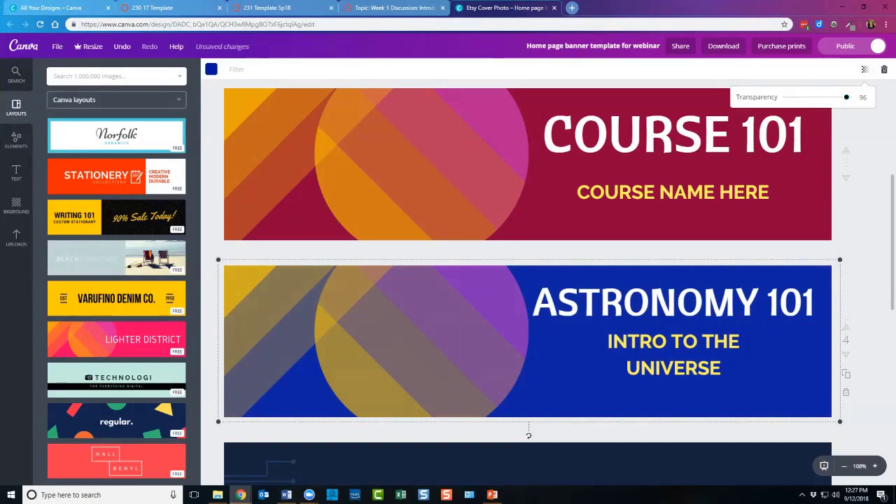
drag(846, 97, 849, 96)
Drop the large circle's transparency setting on the ASTRONOMY 101 banner to 0, and raise it again to slightly below full.
click(422, 330)
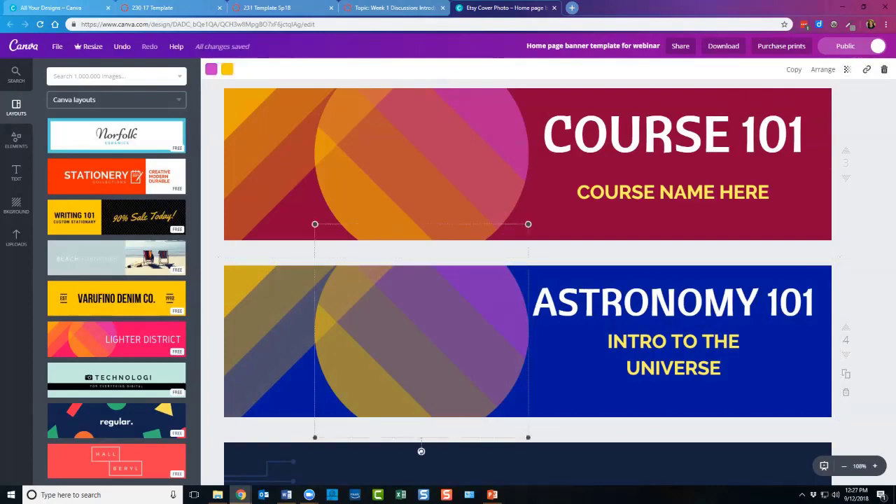
click(847, 69)
drag(832, 96, 767, 97)
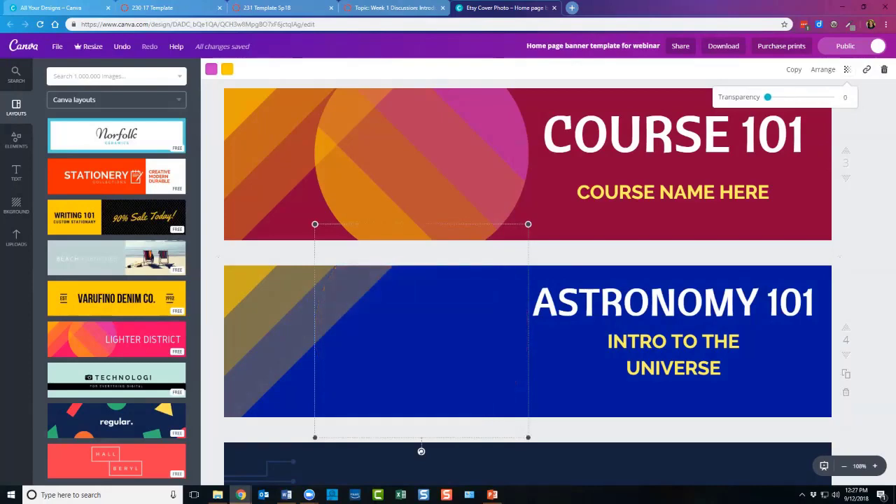
drag(767, 96, 822, 97)
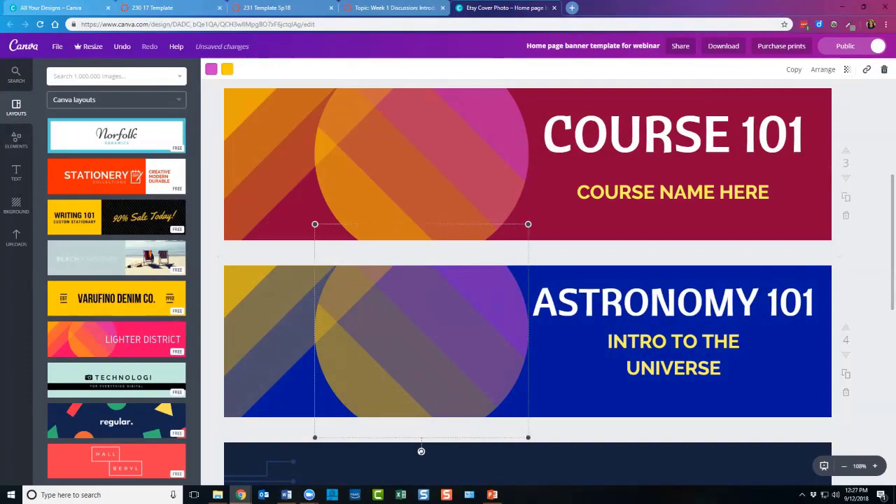
Add a new page at the end of the design, remove its field photo background, and reload the design.
scroll(527, 280, down, 7)
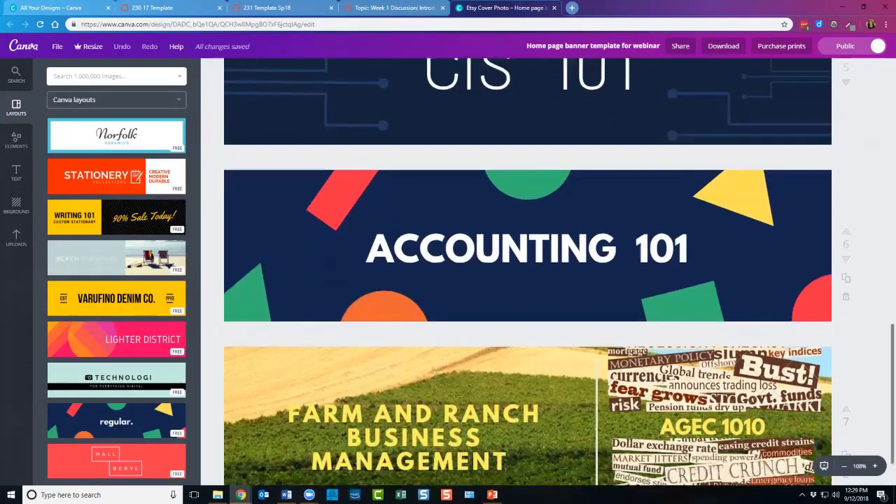
scroll(528, 280, up, 7)
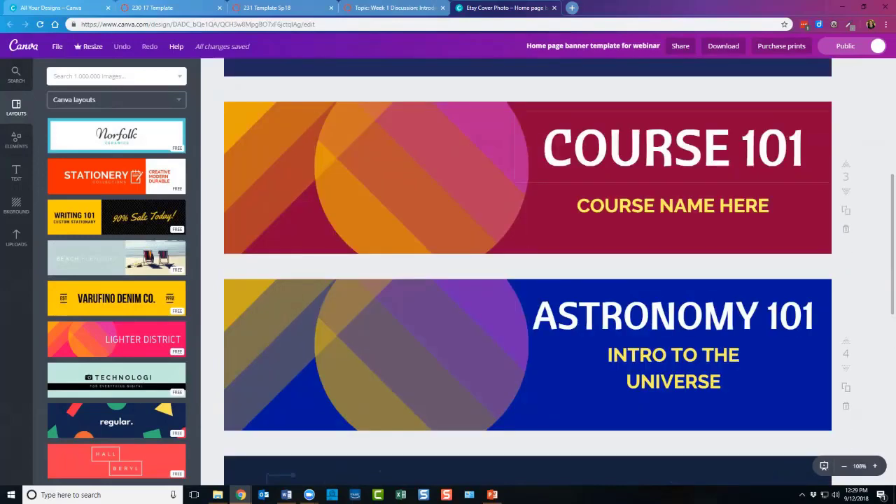
scroll(528, 280, down, 7)
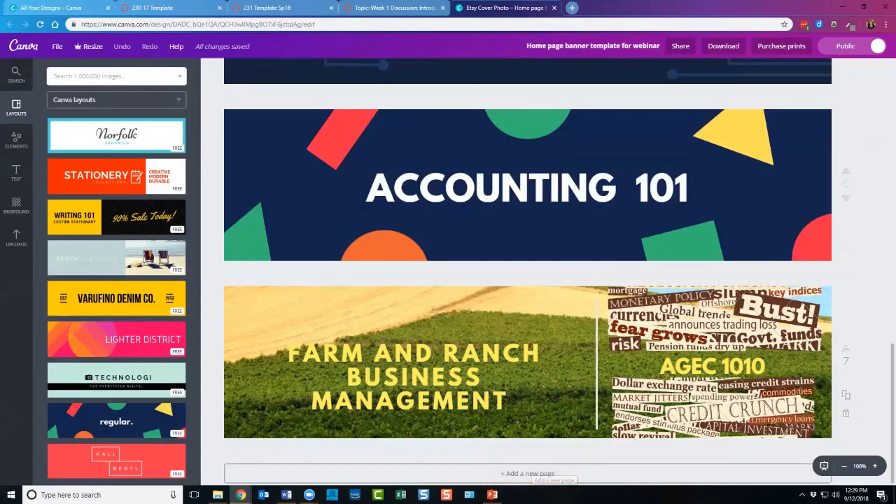
click(532, 474)
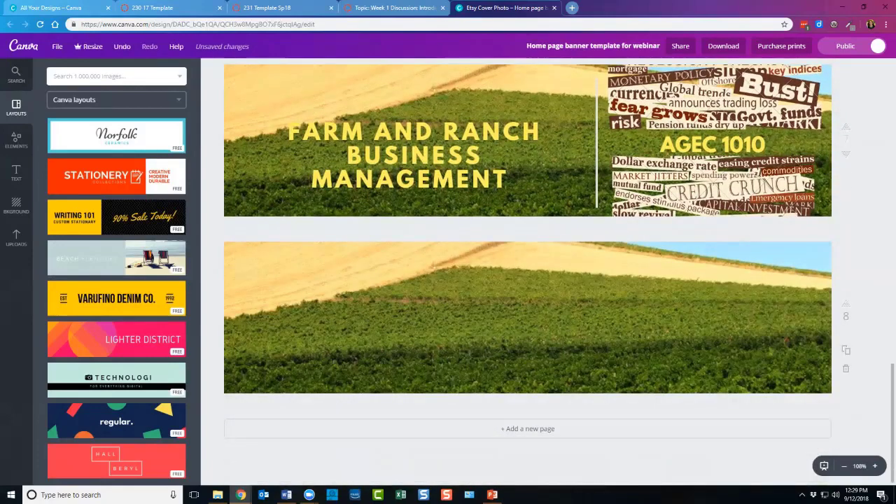
click(527, 317)
key(Delete)
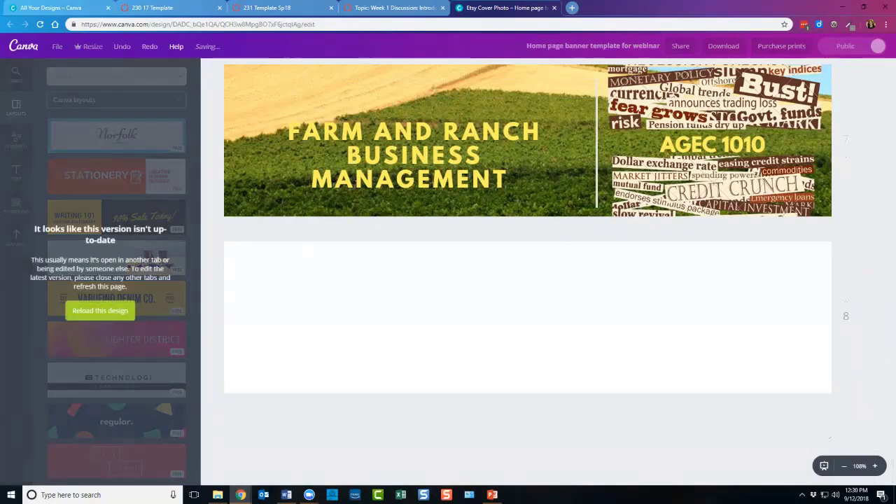
click(100, 310)
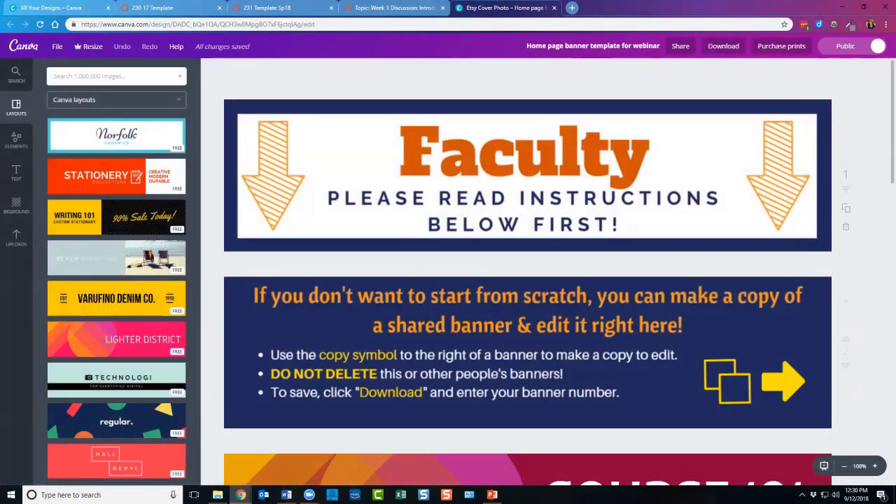
Clear the background of page 8 again after the Farm and Ranch banner, and reload the design.
scroll(528, 273, down, 2)
scroll(527, 273, down, 13)
click(528, 361)
key(Delete)
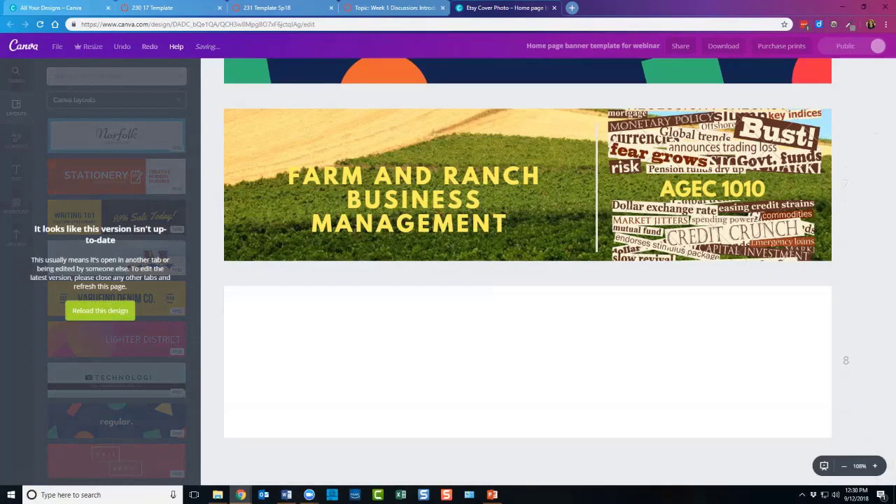
click(100, 311)
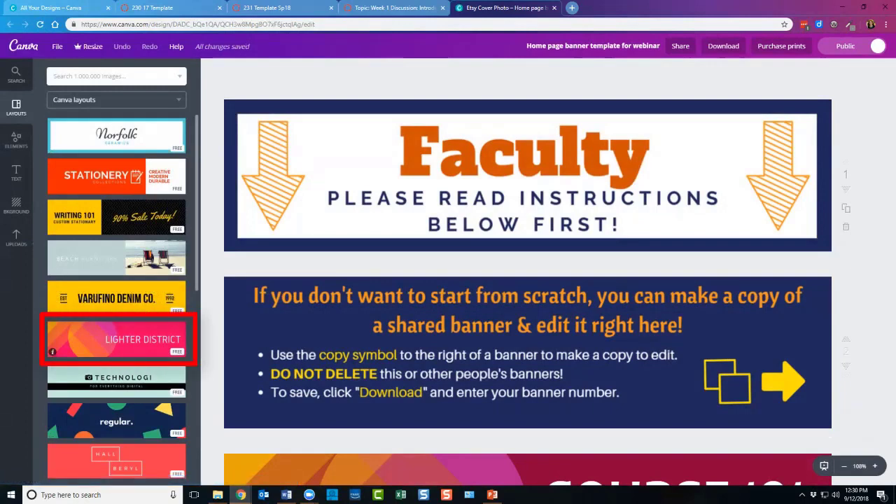
Compare the COURSE 101, CIS 101 and ACCOUNTING 101 banners with the Lighter District, Cables and Regular layouts they resemble.
scroll(528, 273, down, 3)
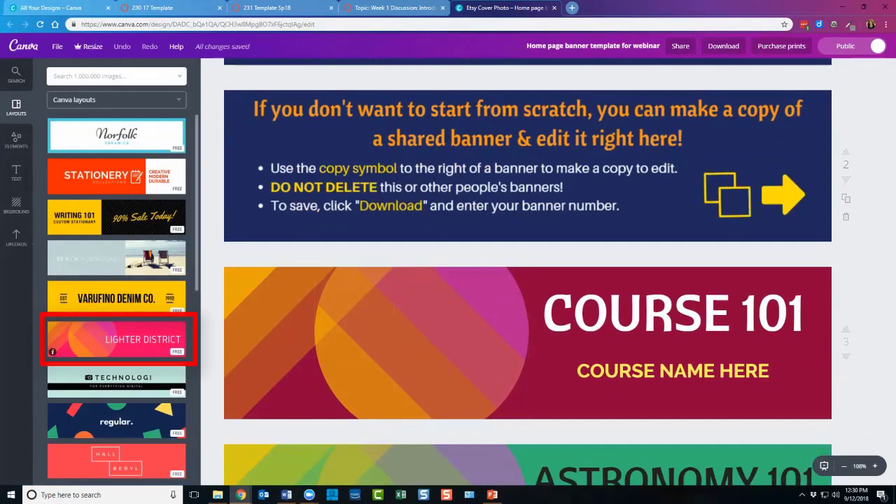
scroll(528, 273, down, 2)
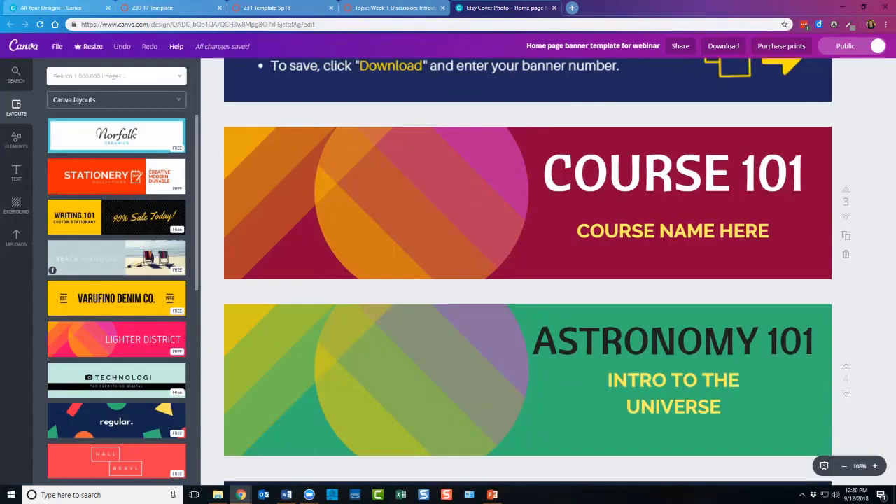
scroll(116, 294, down, 2)
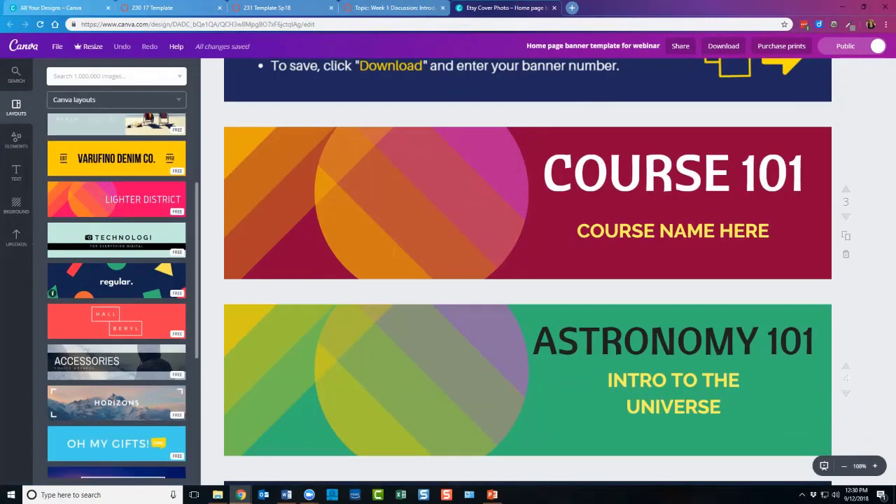
scroll(116, 406, down, 2)
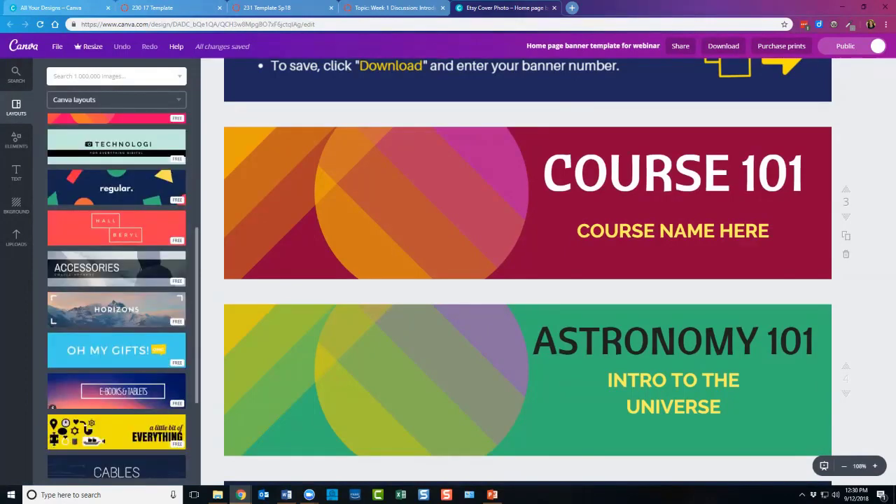
scroll(116, 294, down, 3)
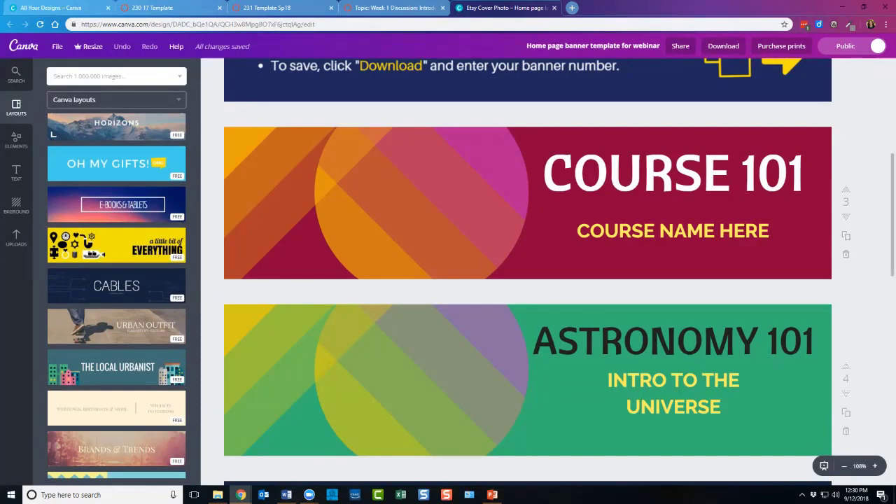
scroll(527, 271, down, 3)
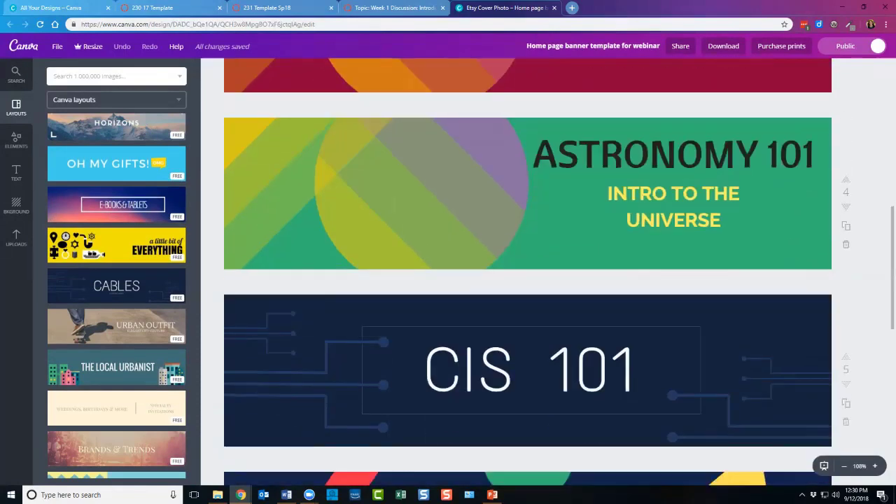
scroll(528, 271, down, 2)
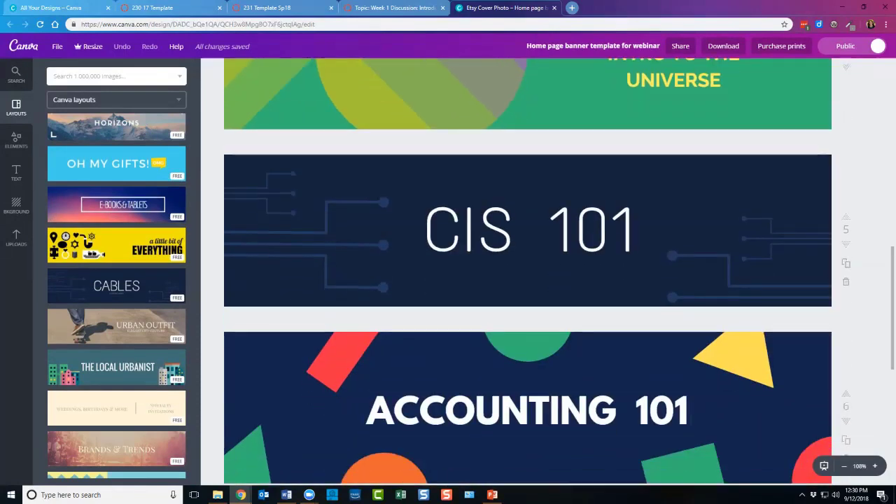
scroll(116, 294, up, 4)
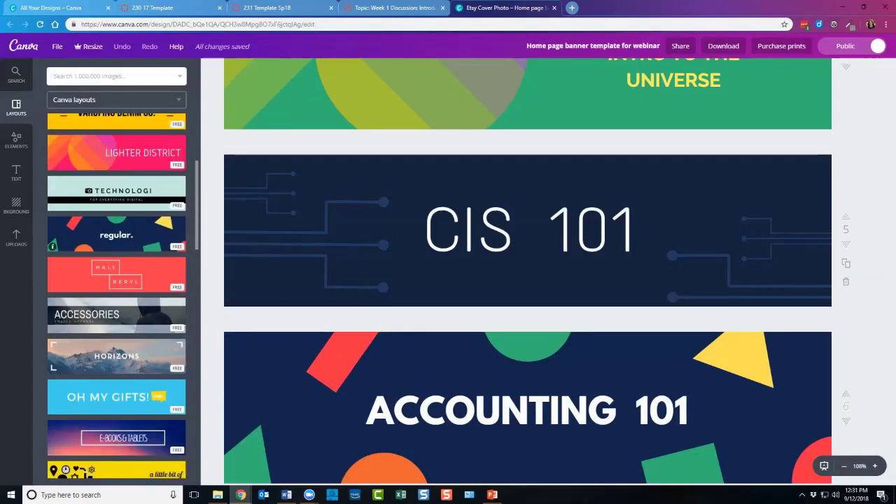
Browse the full list of Canva layouts for banner designs, including free and paid ones, and return to its beginning.
scroll(116, 364, down, 3)
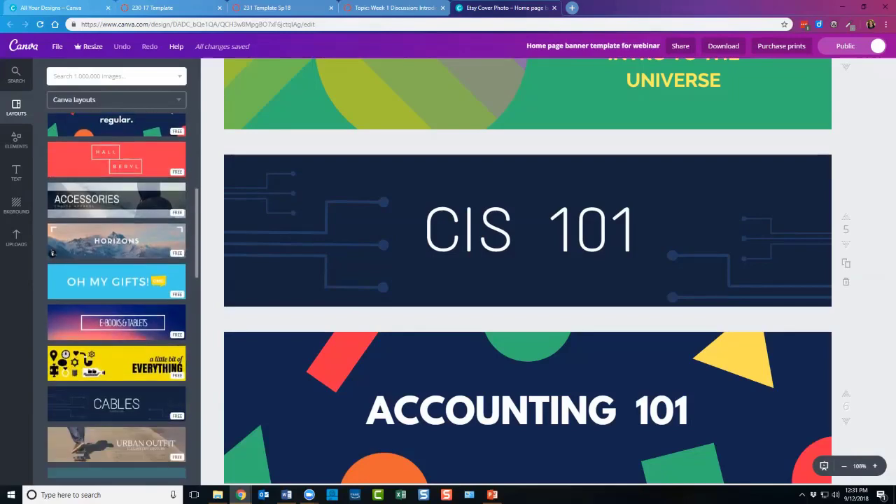
scroll(116, 350, down, 3)
scroll(117, 357, down, 3)
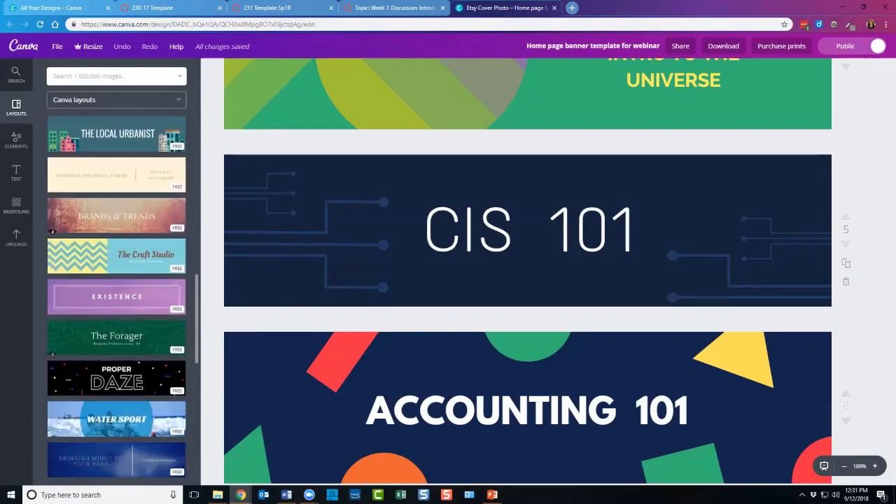
scroll(116, 357, down, 3)
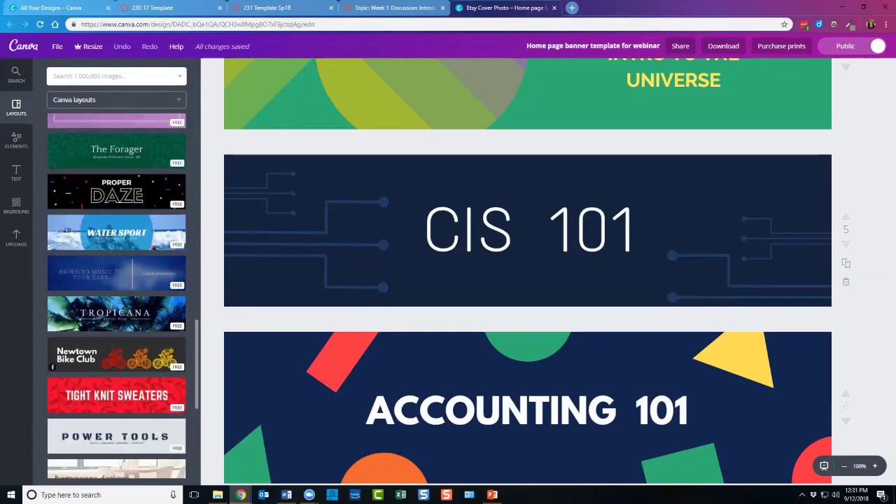
scroll(117, 336, down, 2)
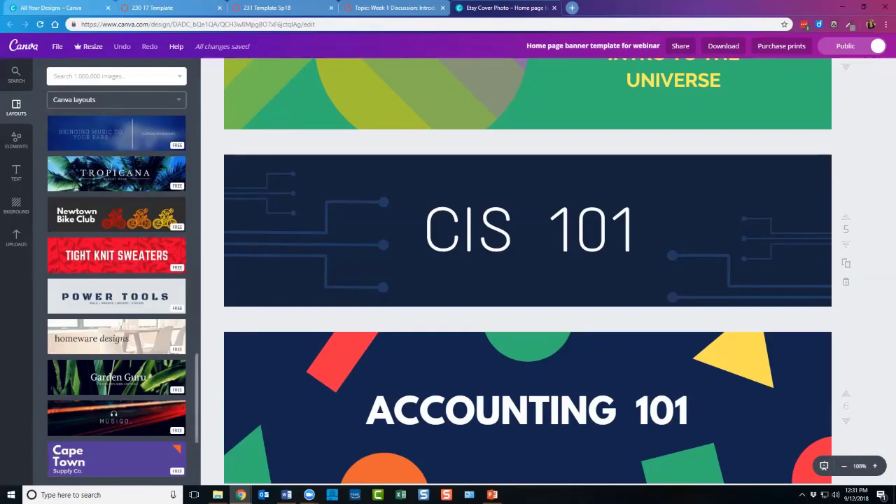
scroll(116, 294, down, 7)
scroll(117, 294, down, 4)
scroll(116, 294, down, 10)
scroll(116, 294, down, 1)
scroll(116, 294, up, 1)
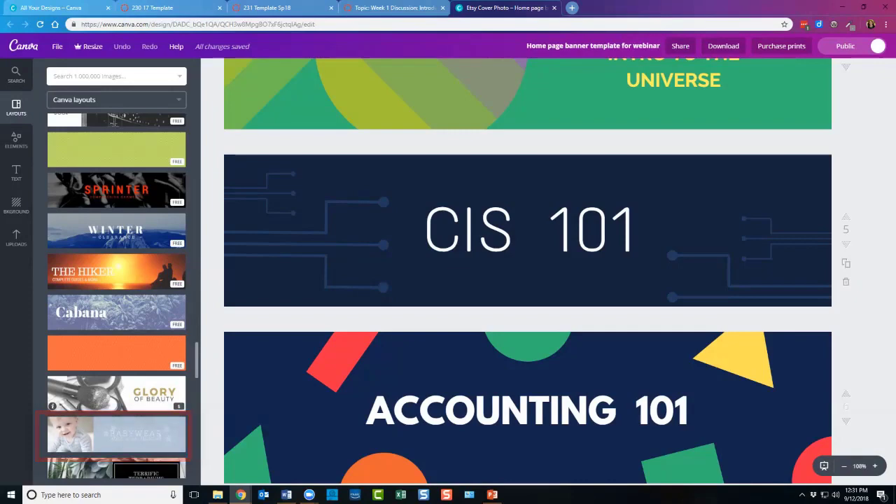
scroll(117, 294, up, 8)
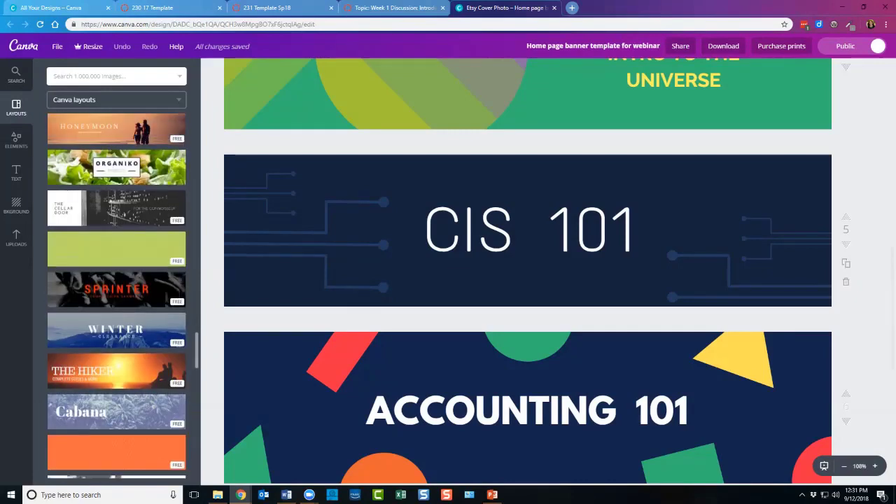
scroll(116, 294, up, 10)
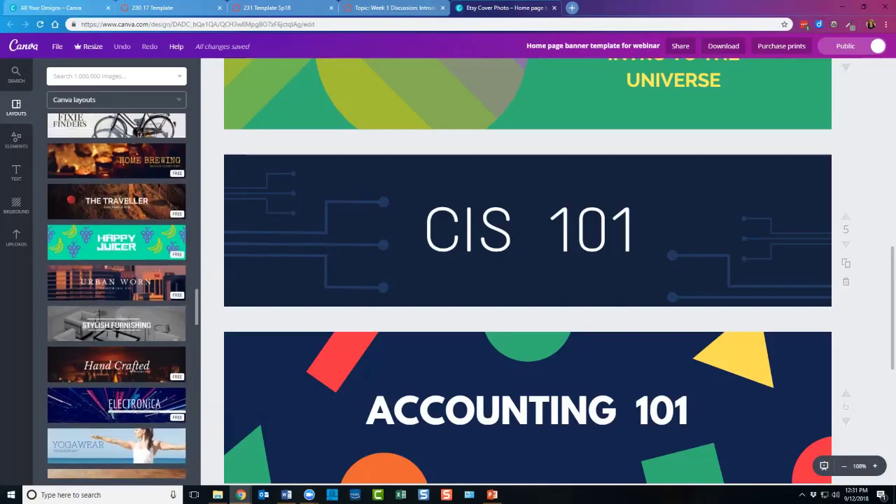
scroll(117, 294, up, 10)
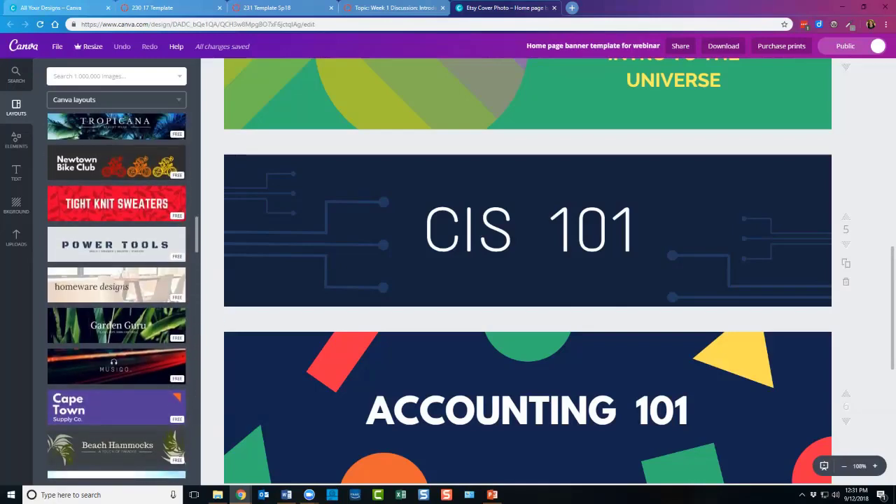
scroll(116, 294, up, 10)
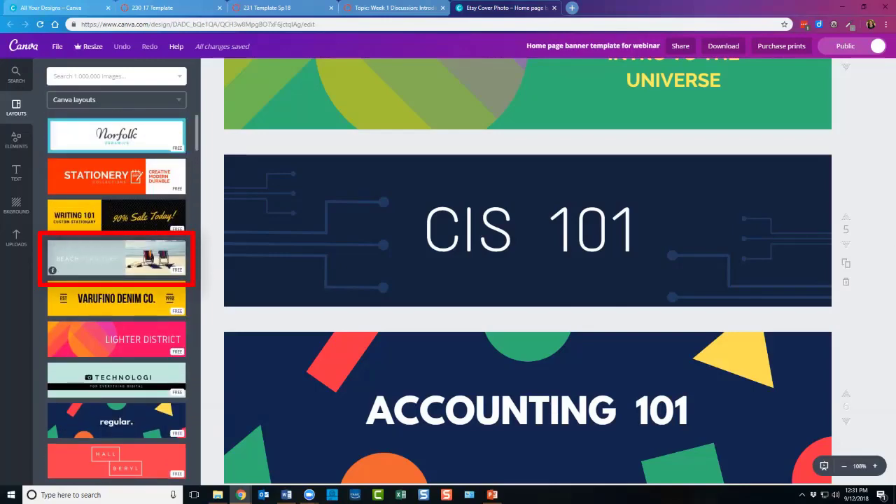
Apply the Beach Furniture layout with the beach chairs photo to blank page 8, and reload the design.
scroll(527, 272, down, 6)
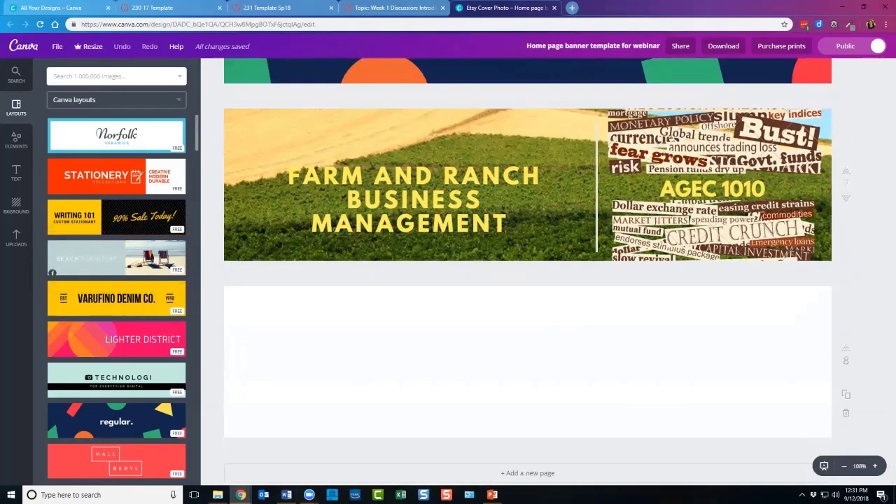
click(117, 258)
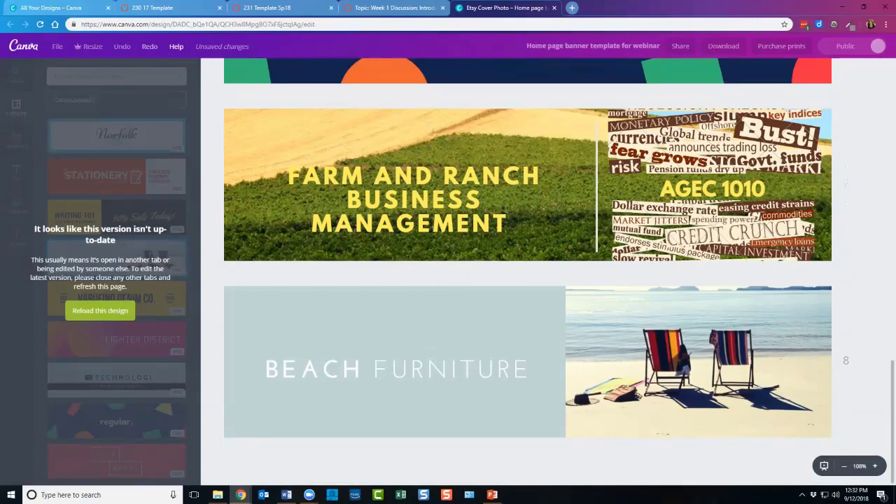
click(100, 310)
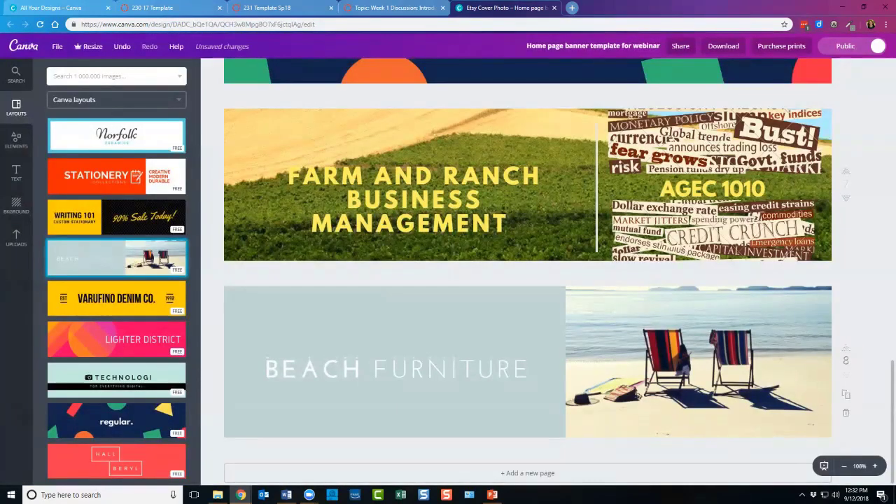
Replace the word BEACH on the page 8 banner with HEALTH 101, putting 101 on its own line.
click(457, 395)
click(313, 369)
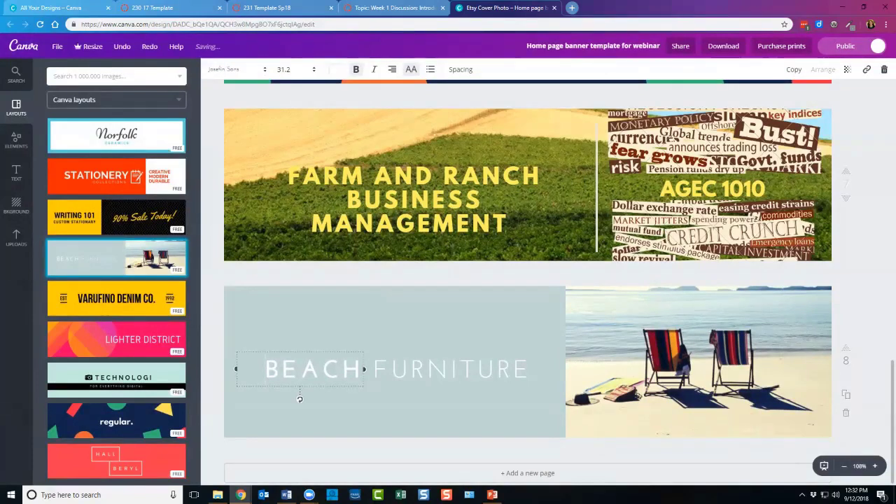
double_click(313, 369)
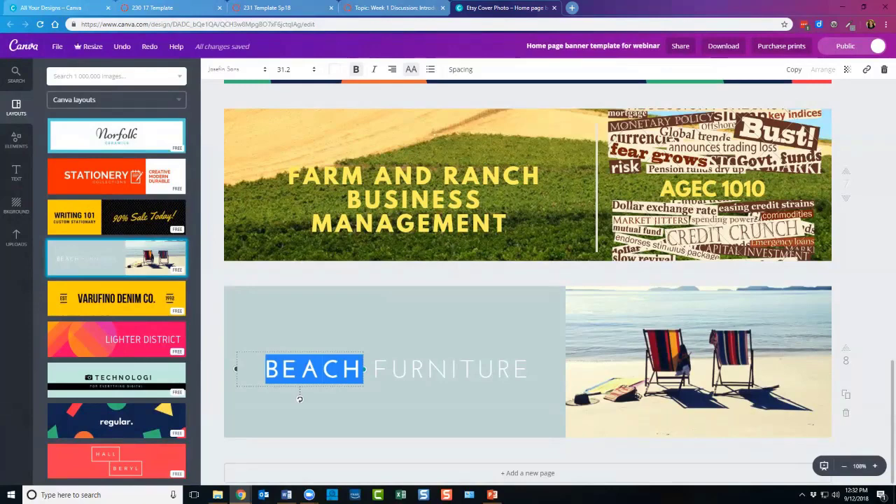
text(HEALTH)
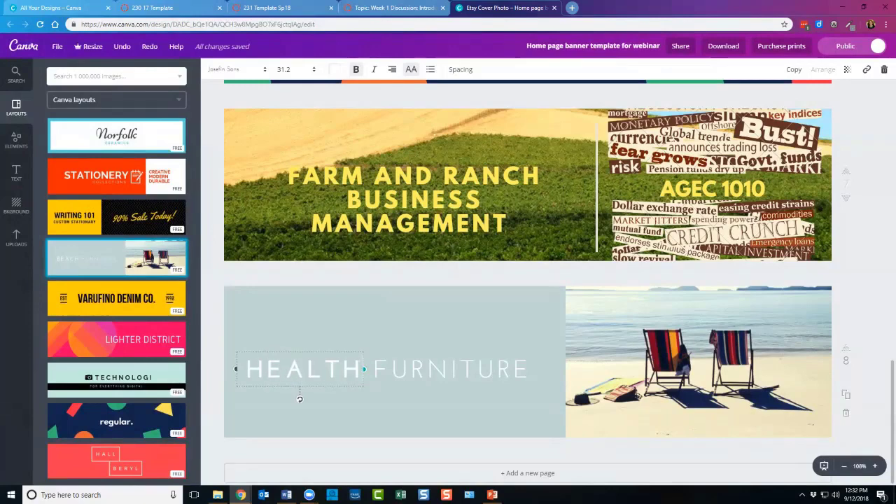
key(Return)
text(101)
Replace the word FURNITURE on the page 8 banner with PERSONAL HEALTH.
double_click(450, 369)
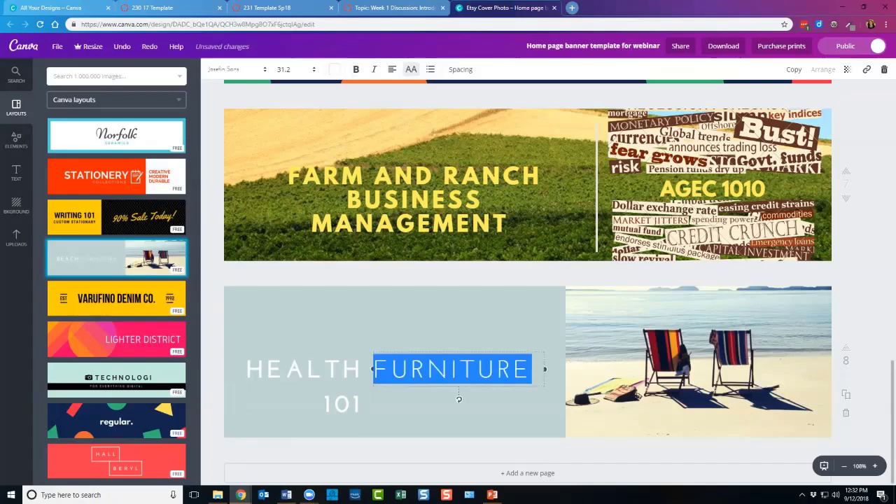
text(PER)
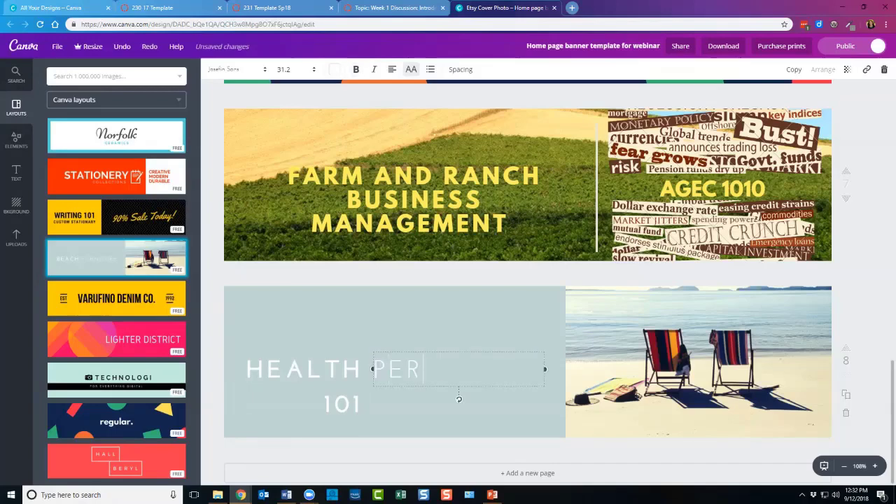
text(SONAL HEALTH)
key(Escape)
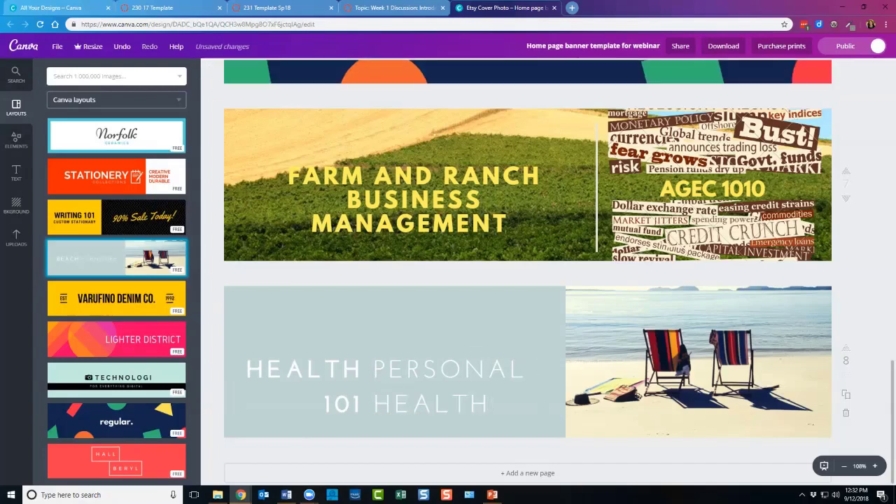
Set the font size of the HEALTH 101 text on page 8 to 24.
click(353, 404)
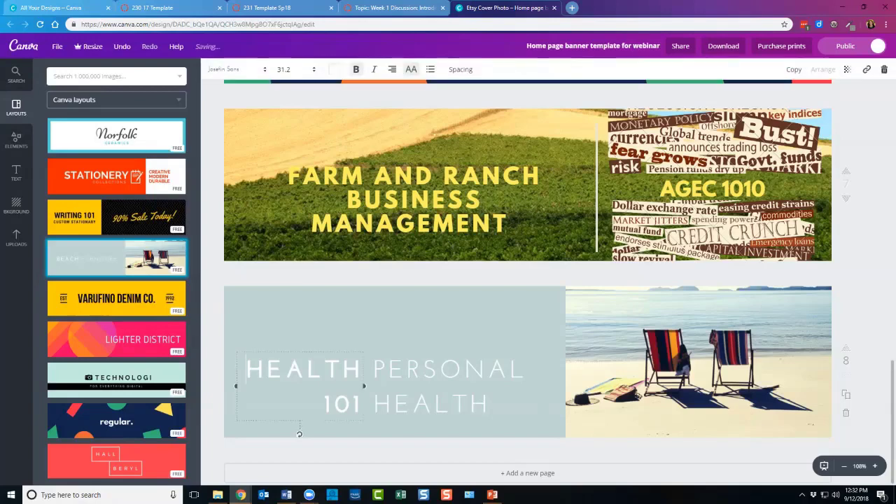
triple_click(353, 404)
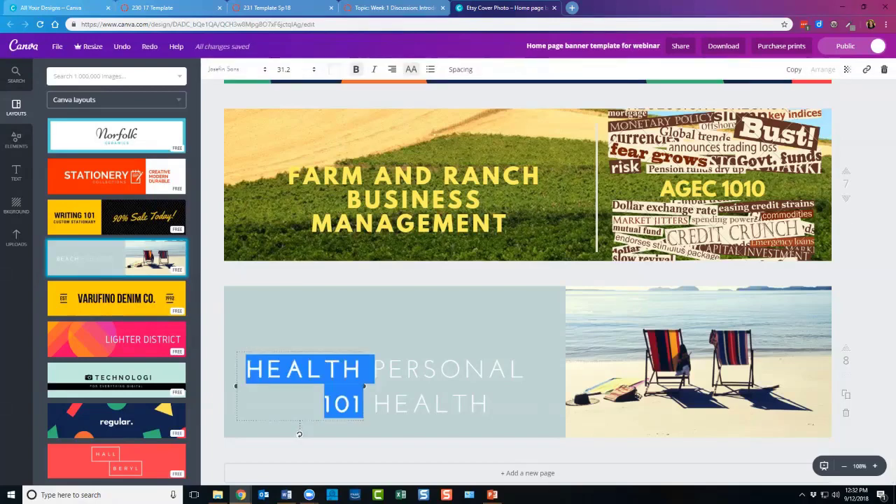
click(289, 69)
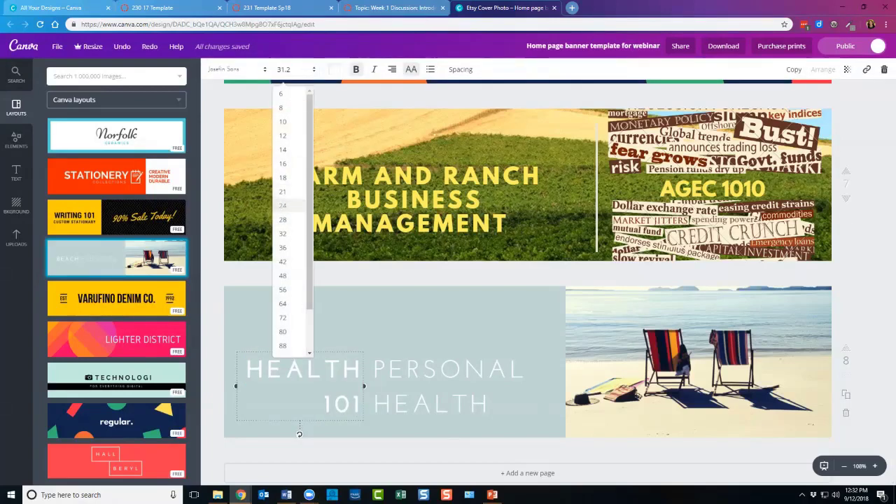
click(289, 206)
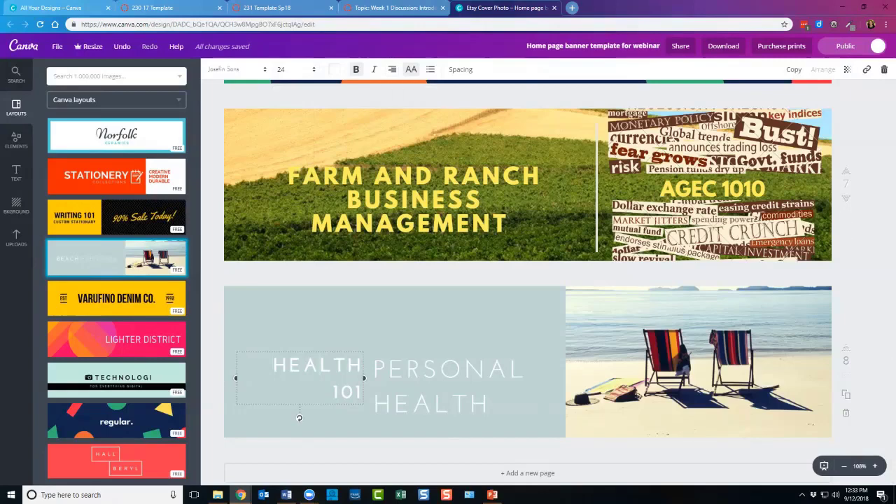
Left-align HEALTH 101 on a single line and shift PERSONAL HEALTH slightly further to the right of it.
click(394, 98)
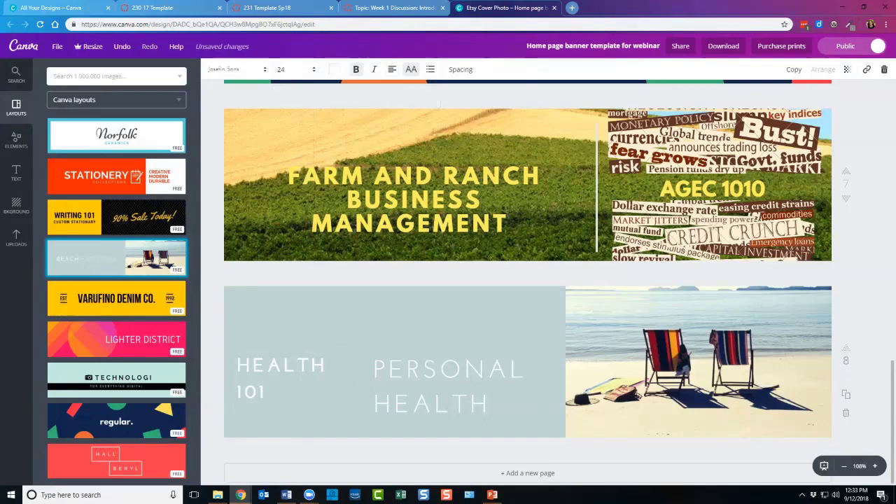
drag(364, 378, 372, 378)
click(448, 396)
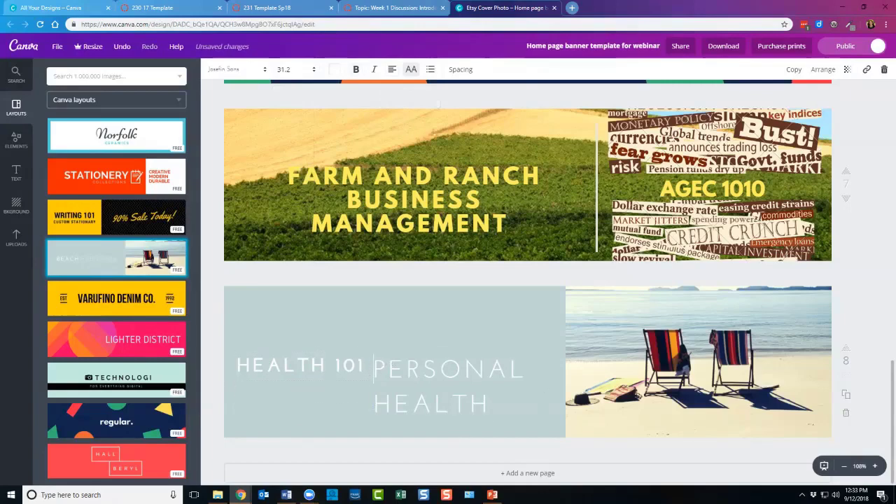
drag(458, 386, 468, 386)
Recolour all of the PERSONAL HEALTH text with the dark red document colour.
click(500, 404)
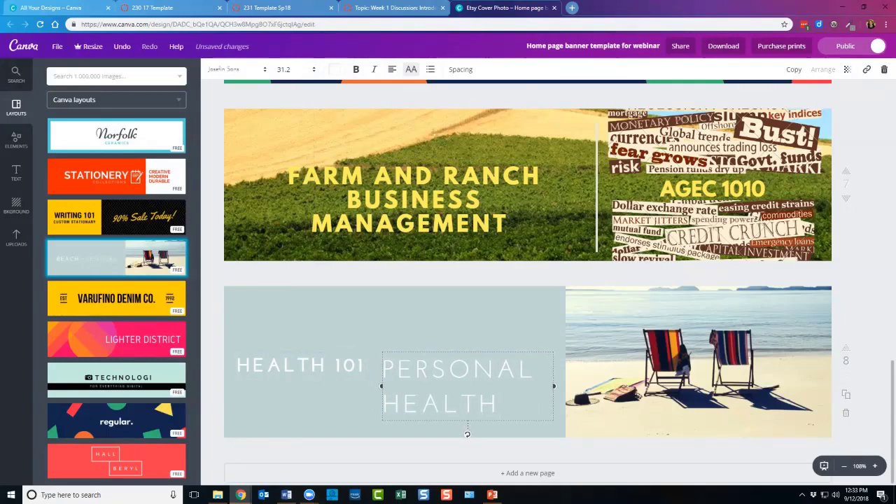
key(ctrl+a)
click(335, 69)
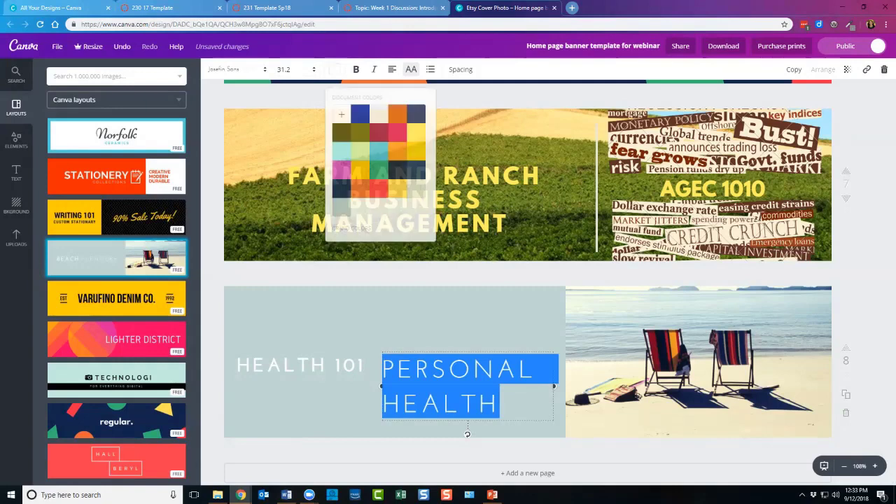
click(379, 132)
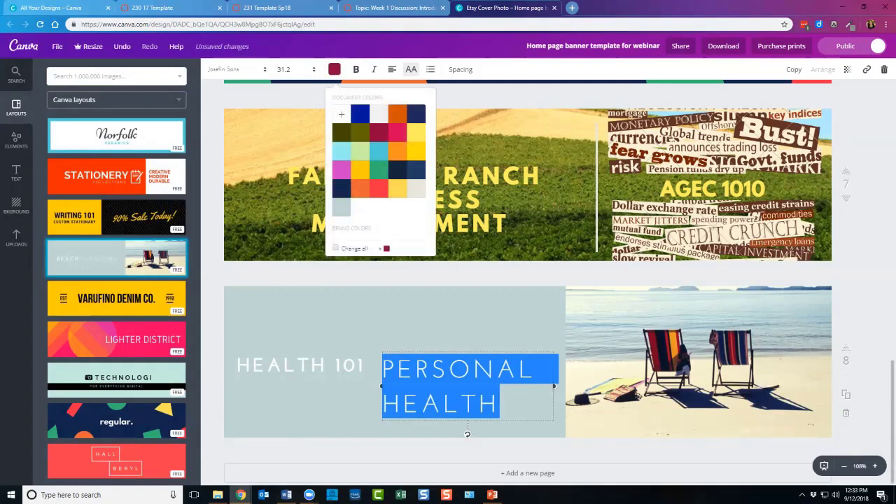
key(Escape)
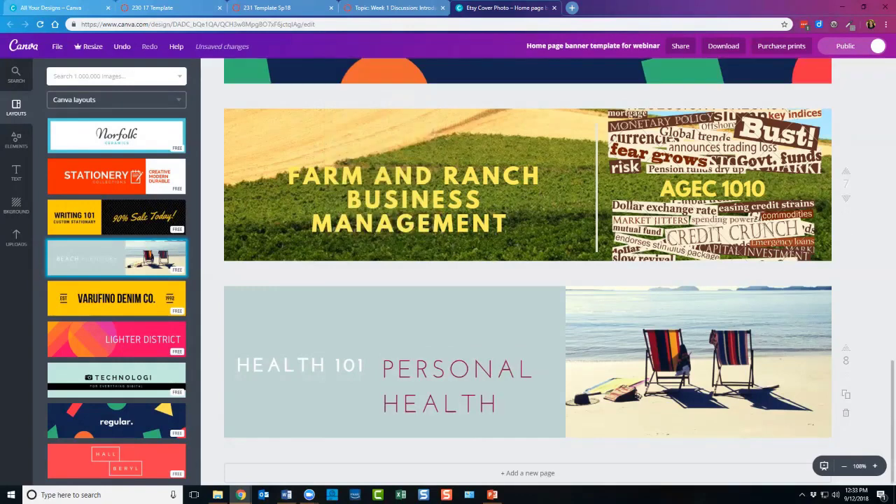
Replace the beach chairs photo on page 8 with the free photo of raspberries in a white cup.
click(698, 361)
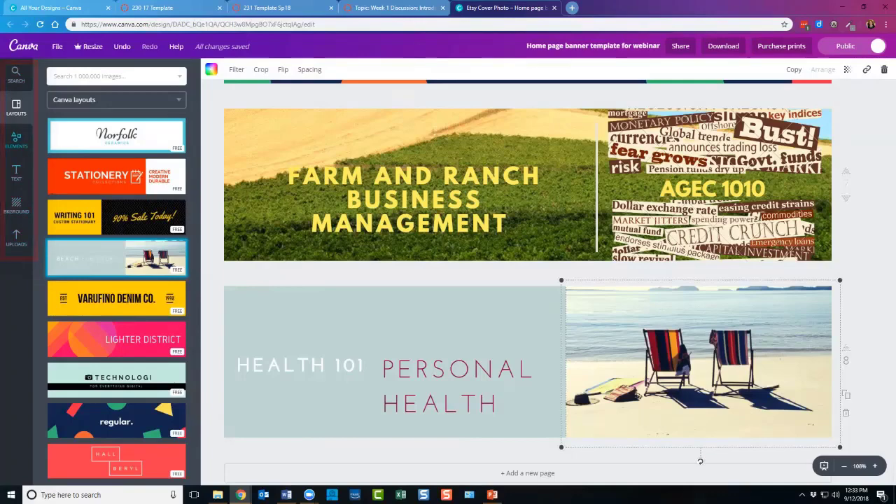
click(16, 140)
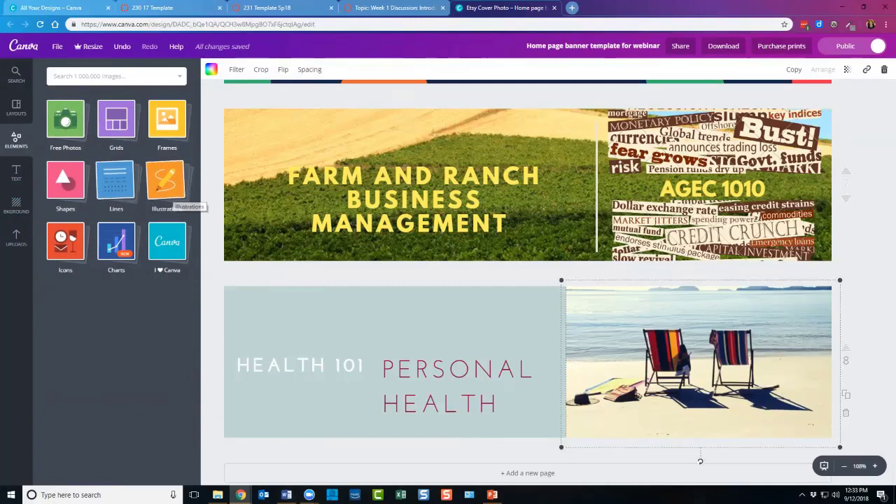
click(65, 119)
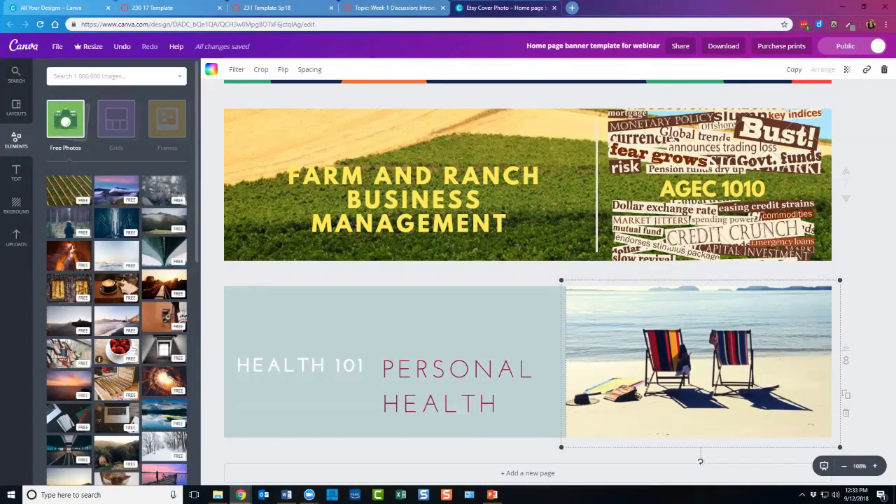
click(116, 350)
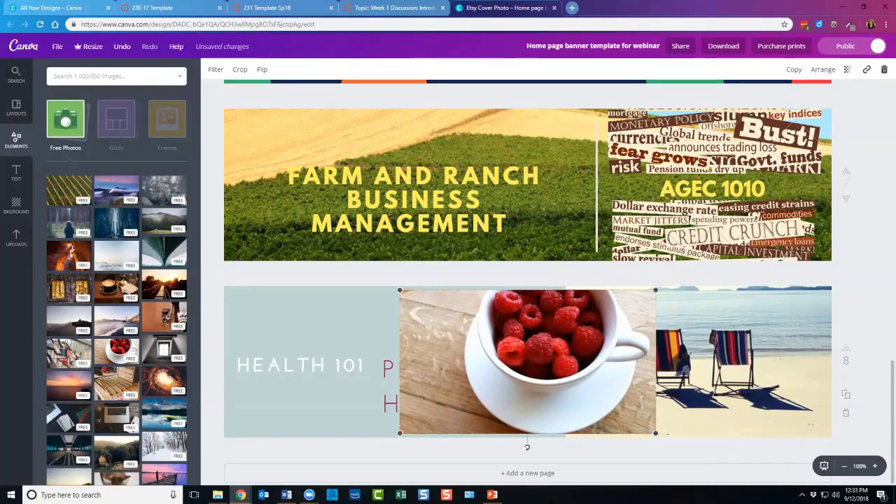
drag(527, 361, 697, 362)
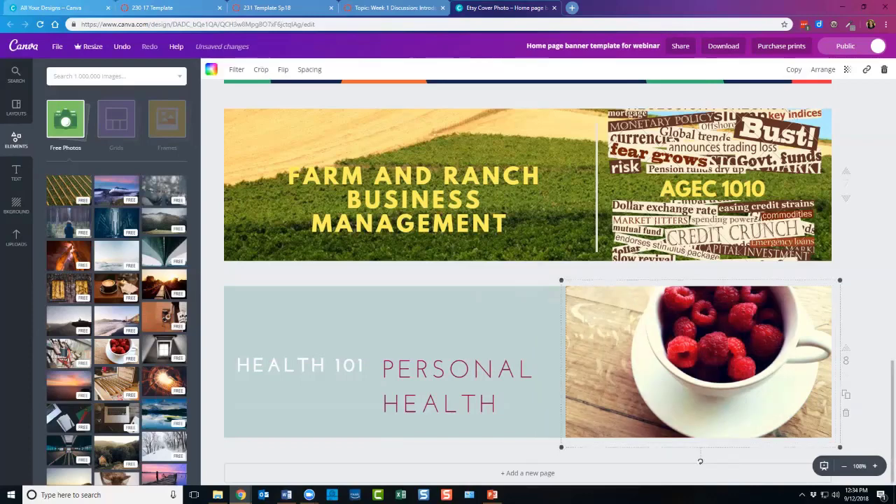
Scale the raspberry photo down slightly and nudge it so it still fills its part of the banner.
mouse_move(840, 447)
mouse_down()
mouse_move(787, 441)
mouse_move(835, 448)
mouse_up()
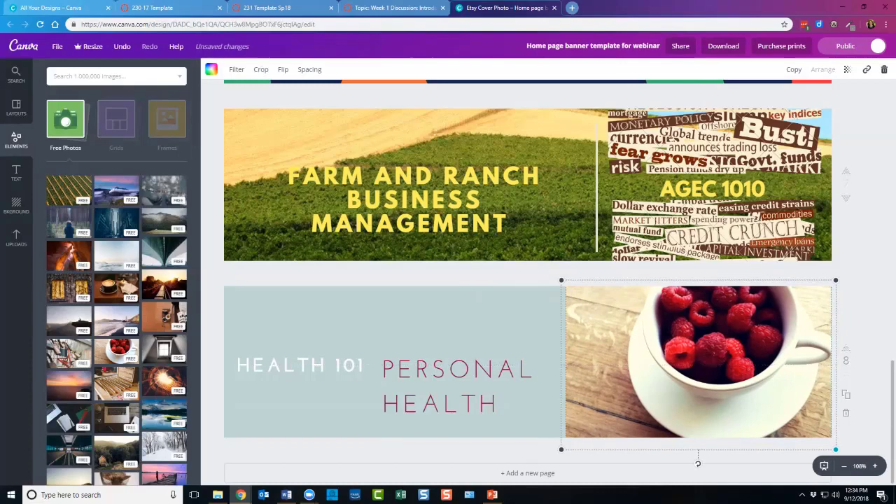
mouse_move(698, 363)
mouse_down()
mouse_move(698, 374)
mouse_move(697, 365)
mouse_up()
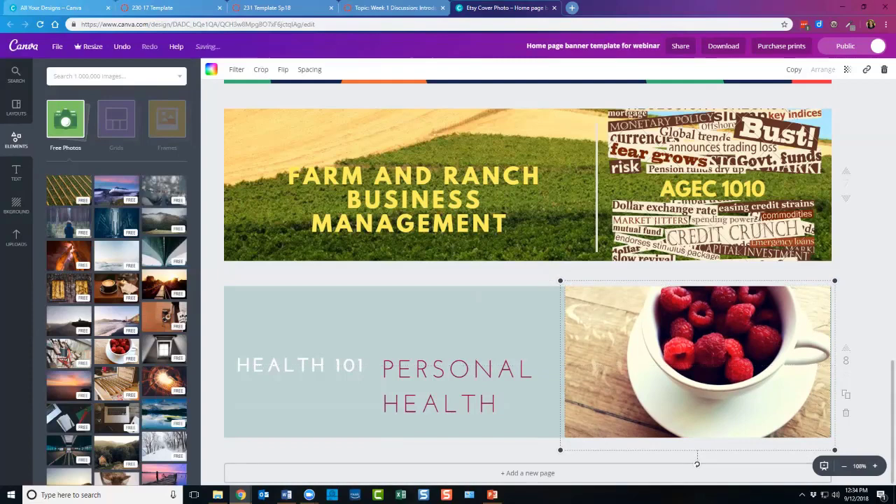
key(Escape)
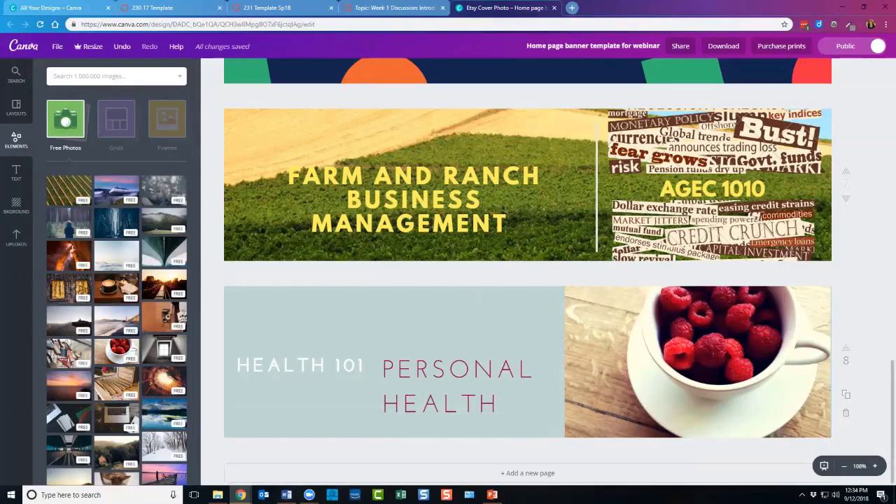
Move the HEALTH 101 and PERSONAL HEALTH texts up so they sit side by side in the banner's upper half.
drag(300, 365, 306, 332)
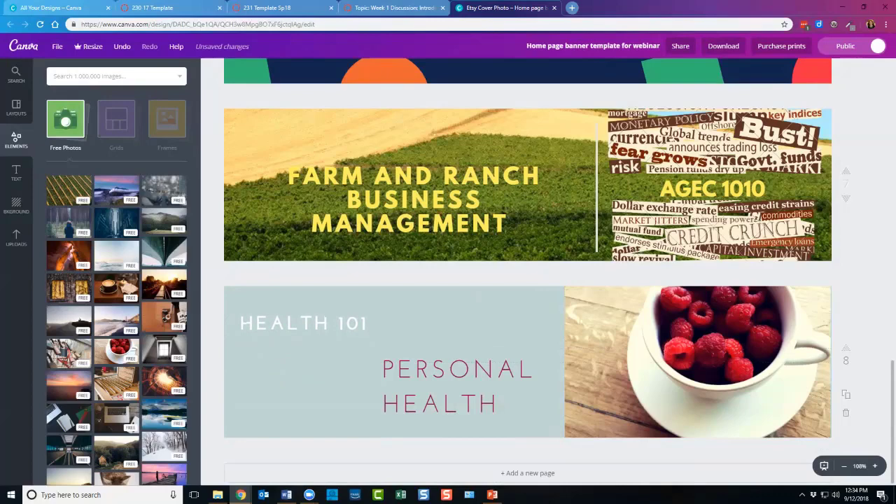
drag(455, 369, 457, 327)
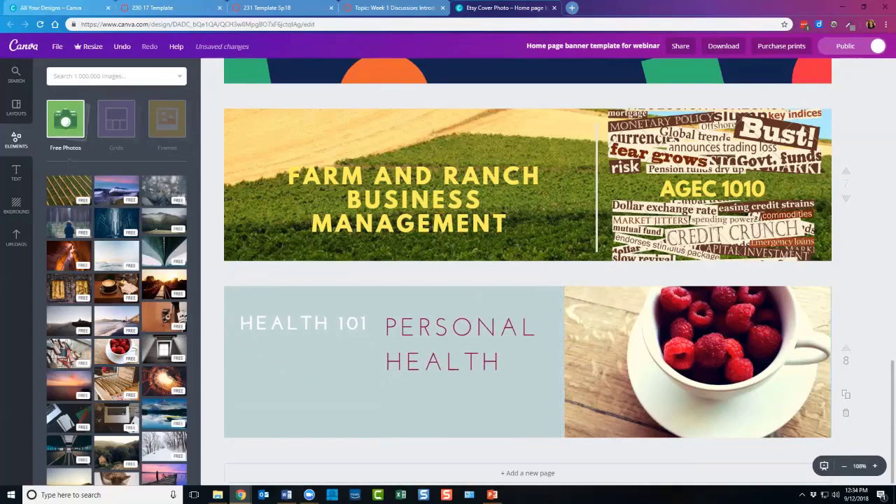
click(63, 123)
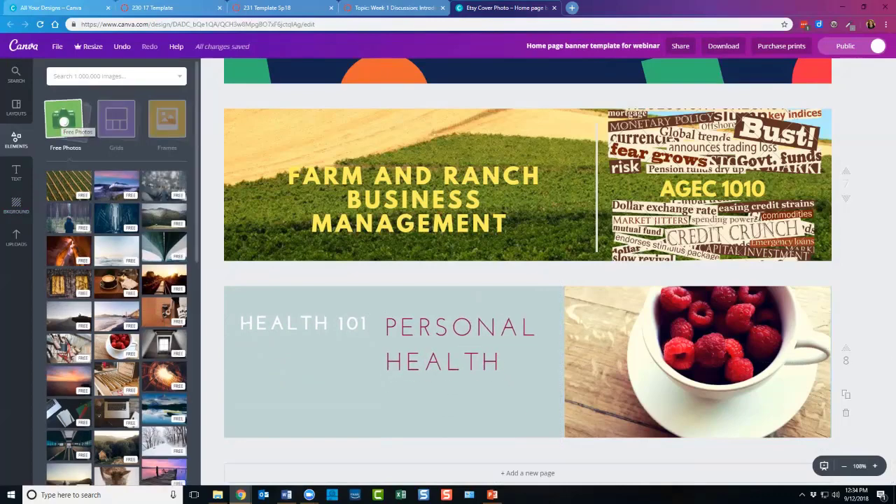
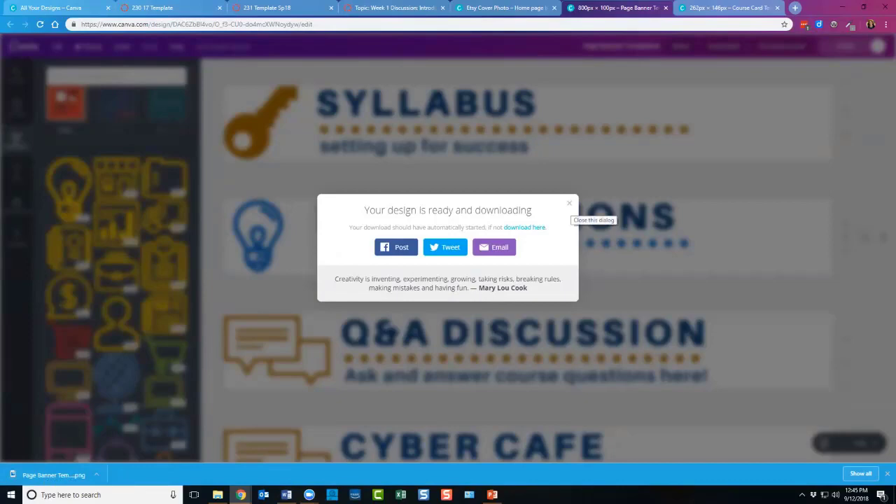
Dismiss the page banner's download notice and return to the Farm and Ranch banner in the home page banner design.
click(569, 203)
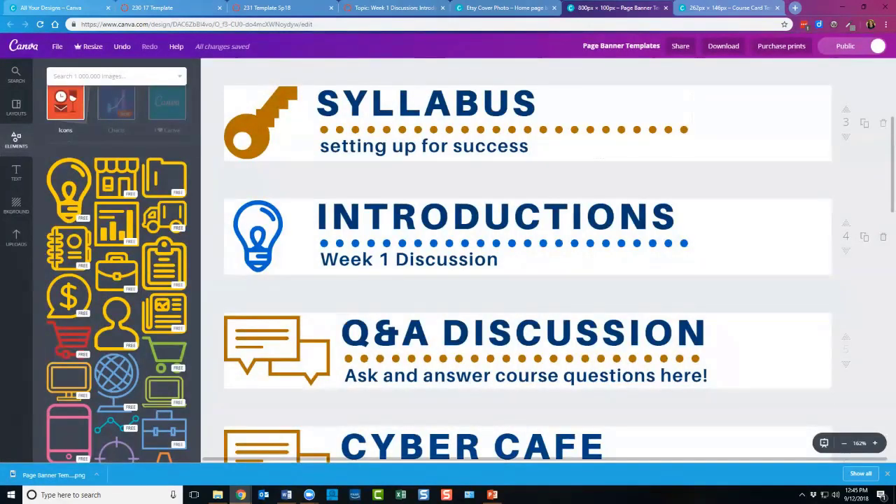
click(504, 8)
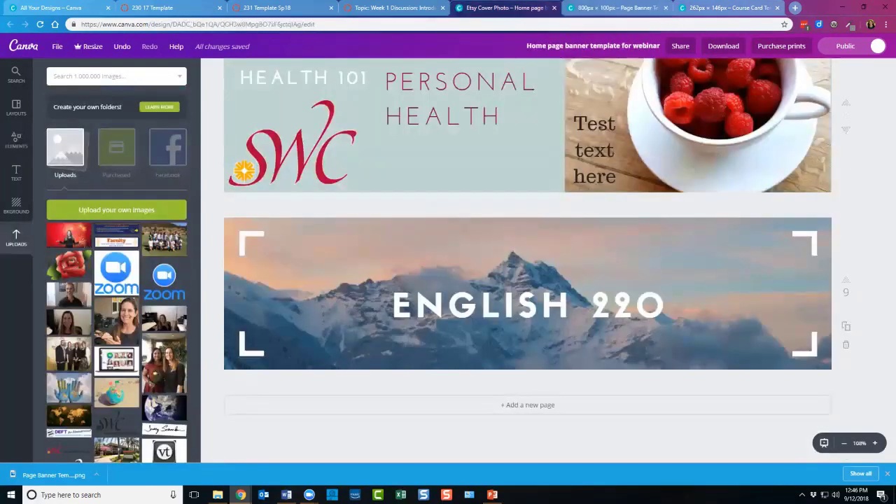
scroll(527, 261, up, 5)
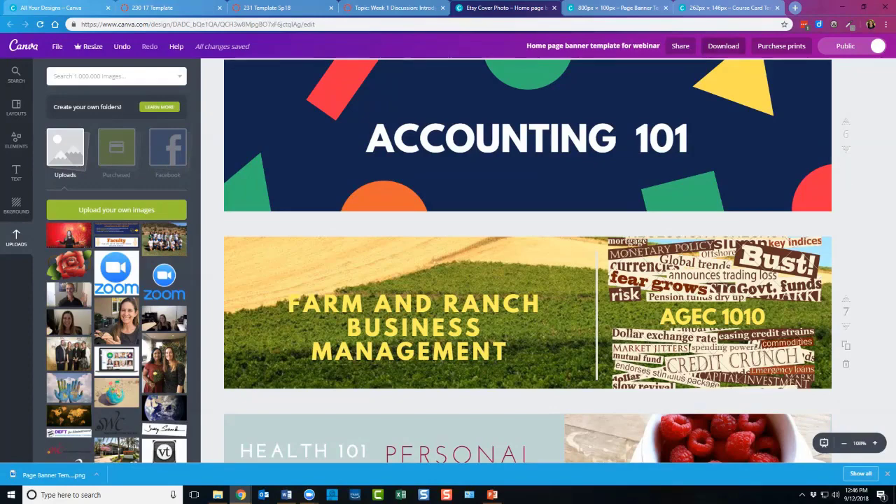
Try to download only page 7 as a PNG, then dismiss the premium element purchase.
click(723, 45)
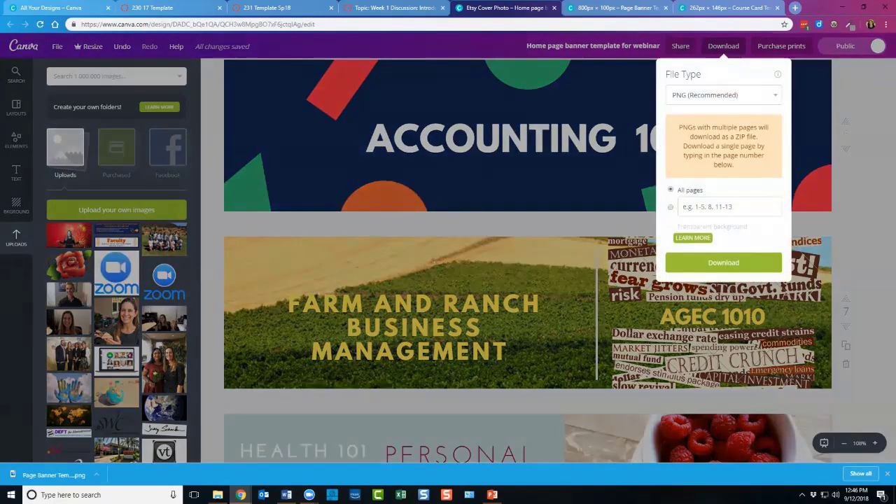
click(683, 207)
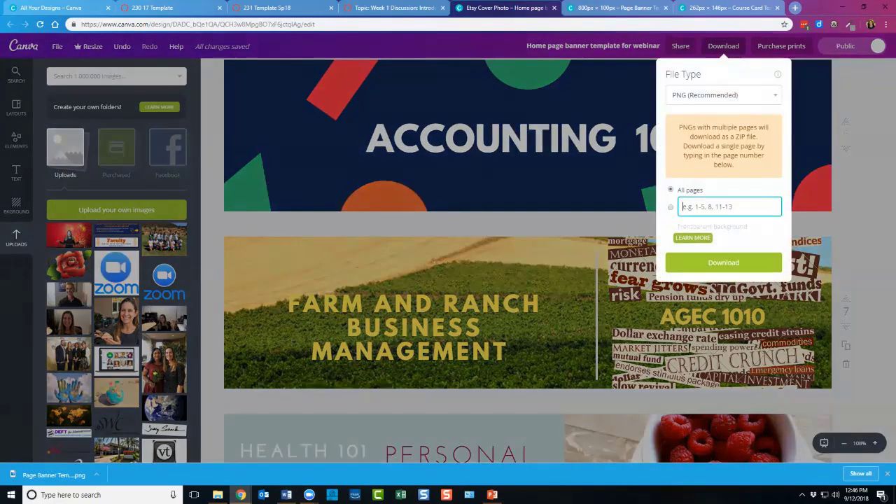
text(7)
click(723, 263)
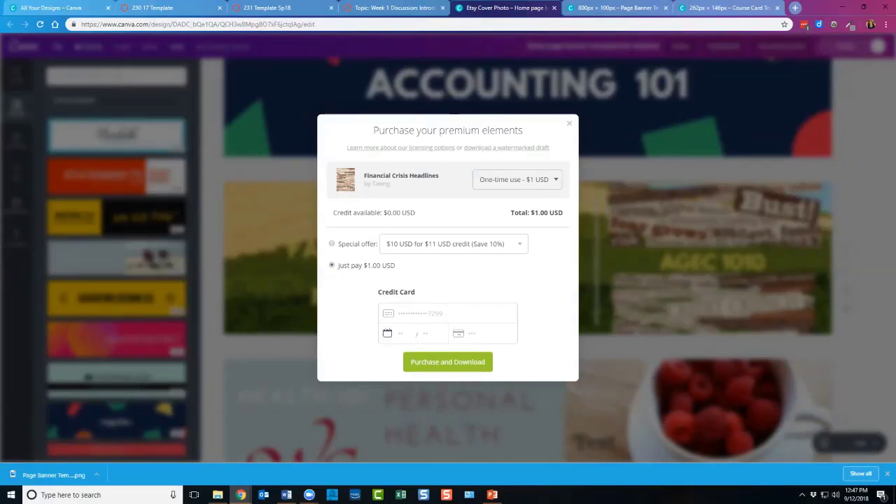
click(569, 123)
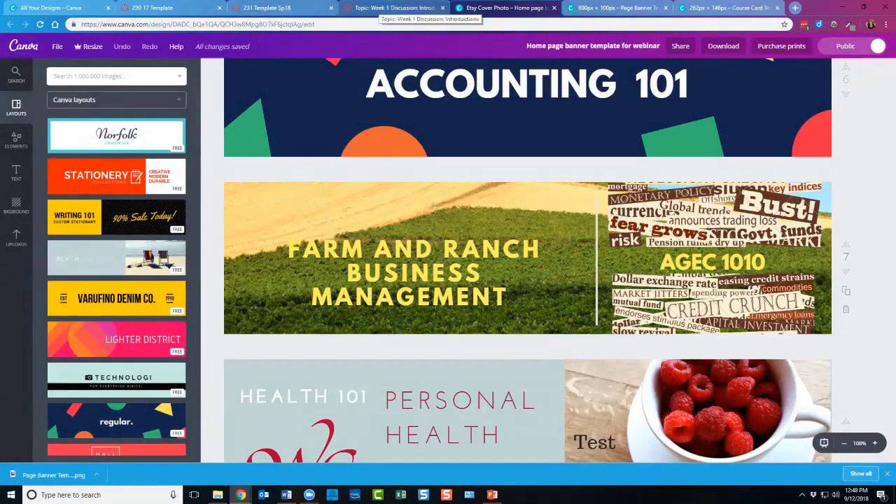
Switch to the Canvas course's Week 1 Discussion: Introductions topic and open it for editing.
click(396, 8)
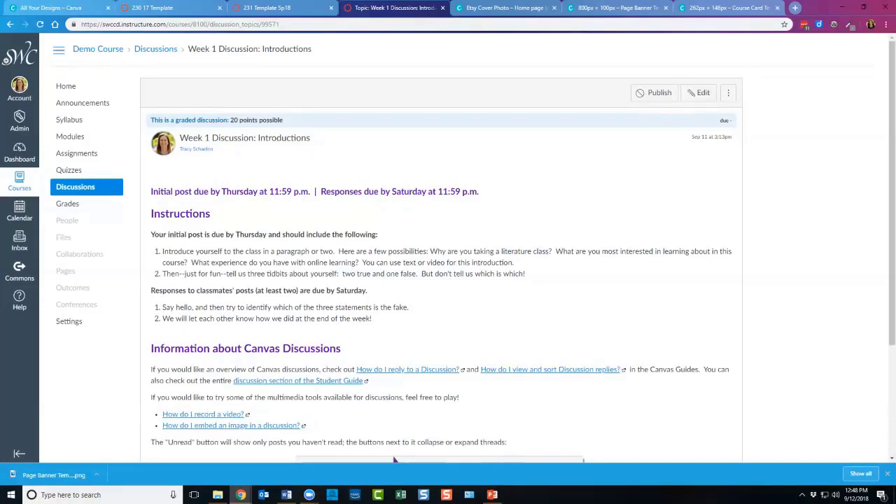
scroll(394, 460, down, 2)
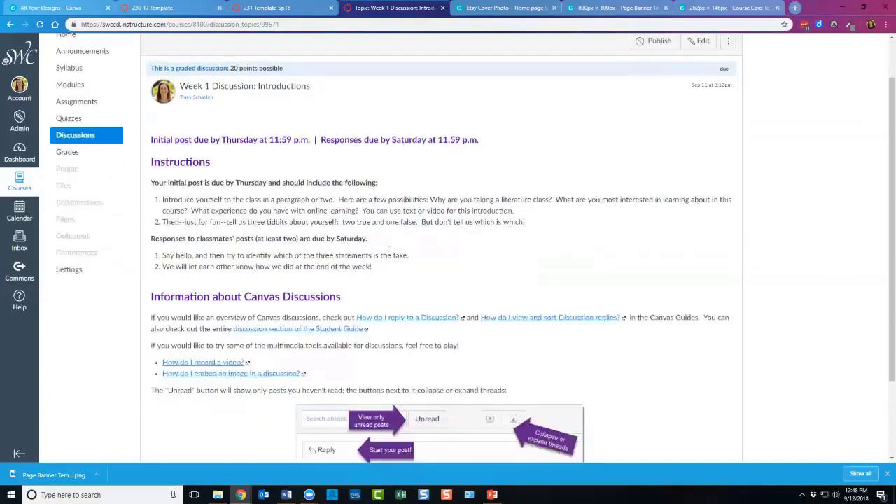
scroll(394, 459, up, 2)
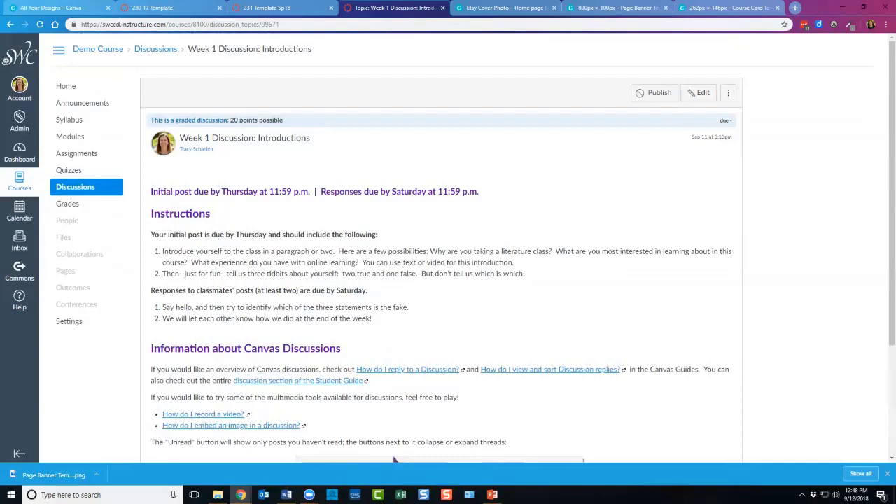
click(698, 92)
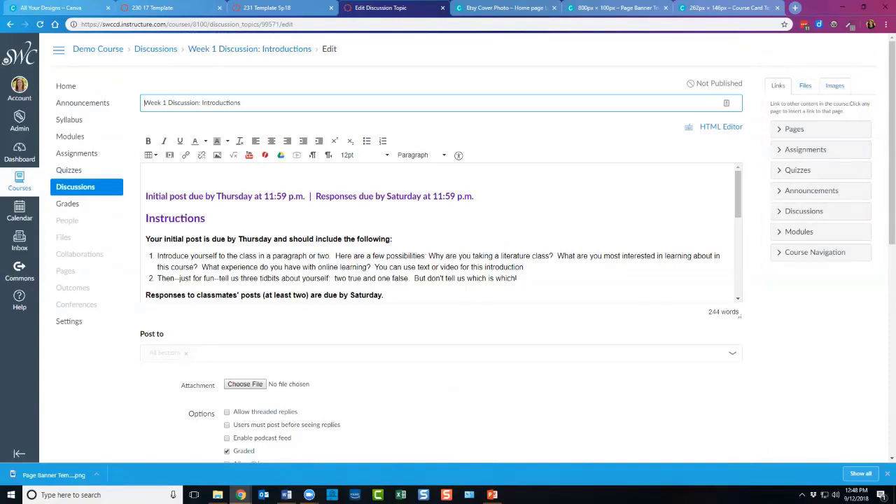
Start a new image upload for the discussion and choose Page Banner Templates (1).png from Downloads.
click(834, 86)
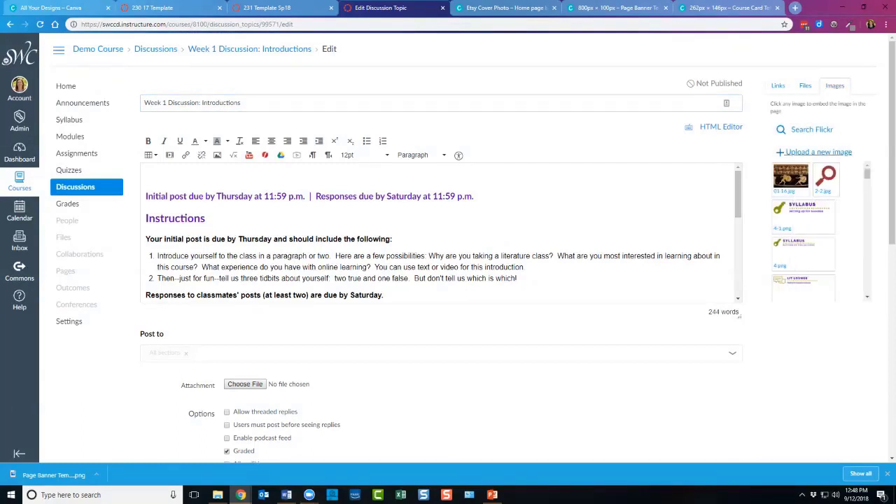
click(819, 152)
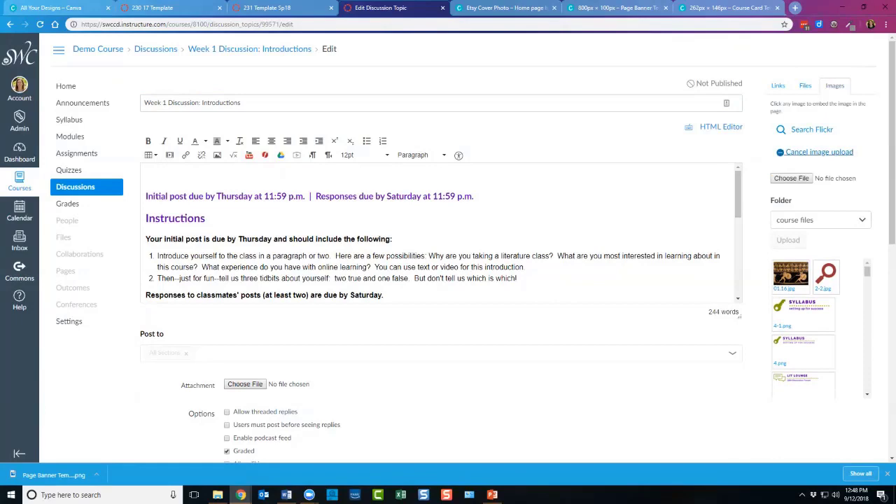
click(791, 178)
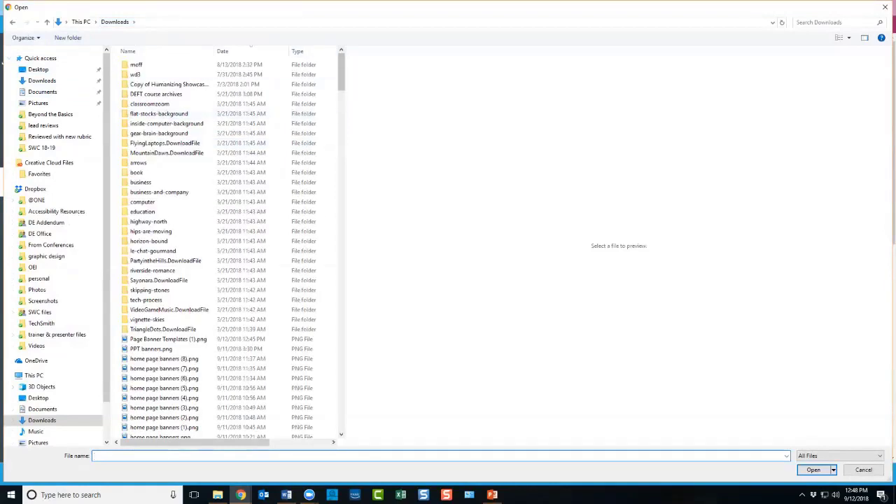
click(174, 339)
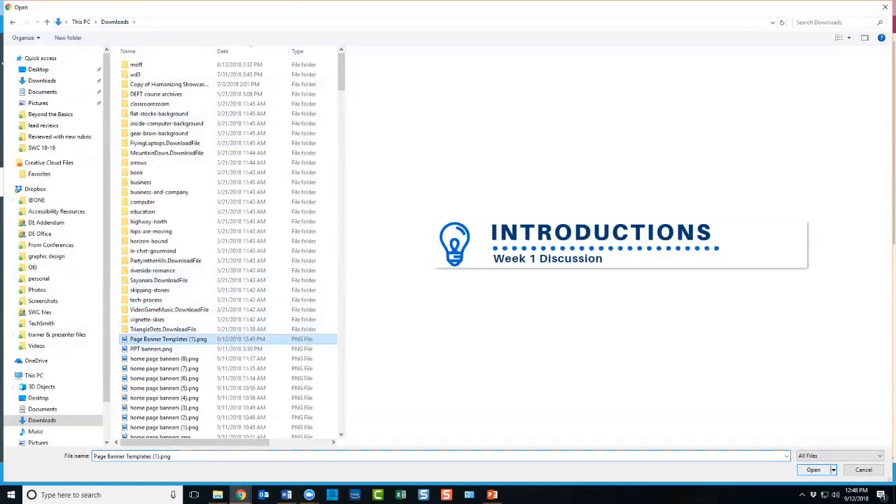
click(814, 470)
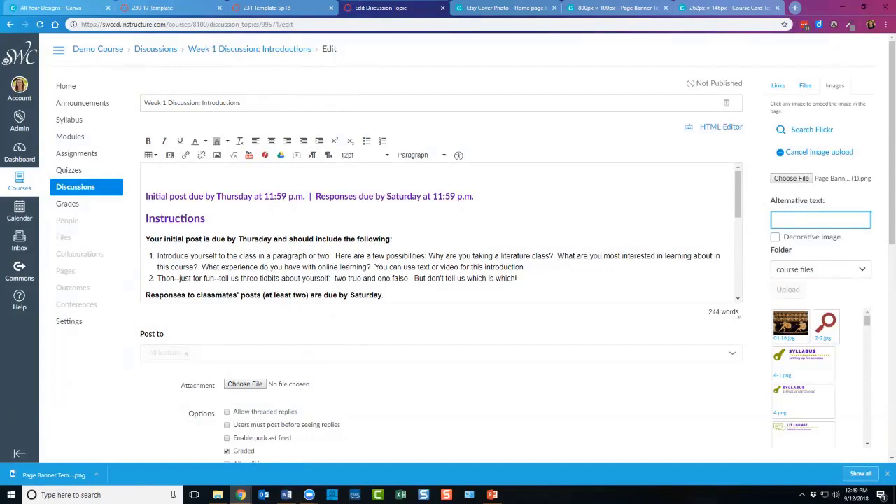
Set the image's upload folder to banners and place the insertion point on the empty line above the discussion text.
click(819, 269)
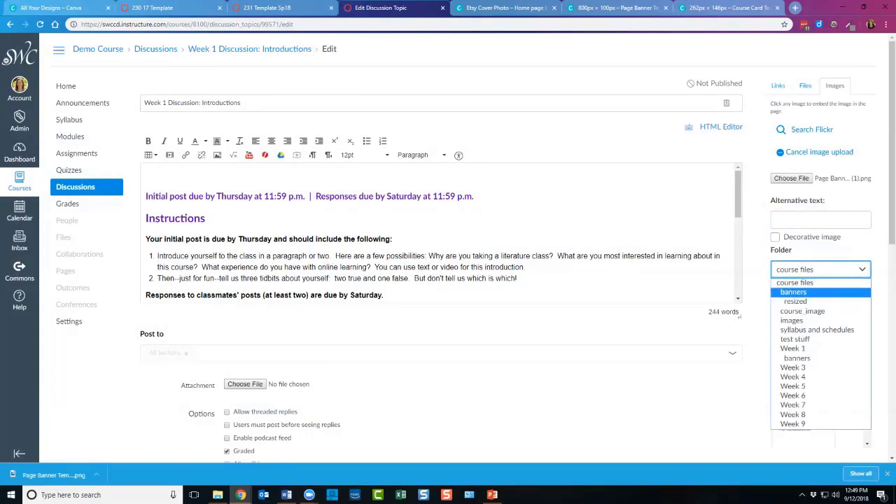
click(793, 291)
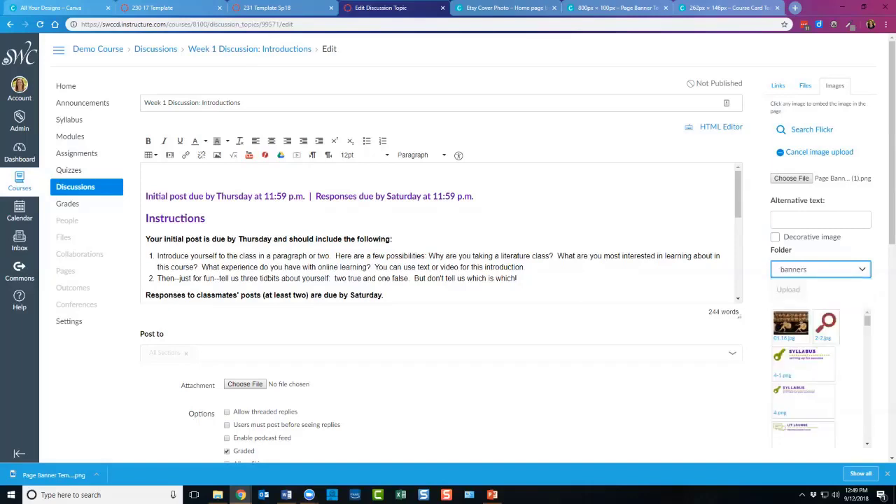
click(146, 175)
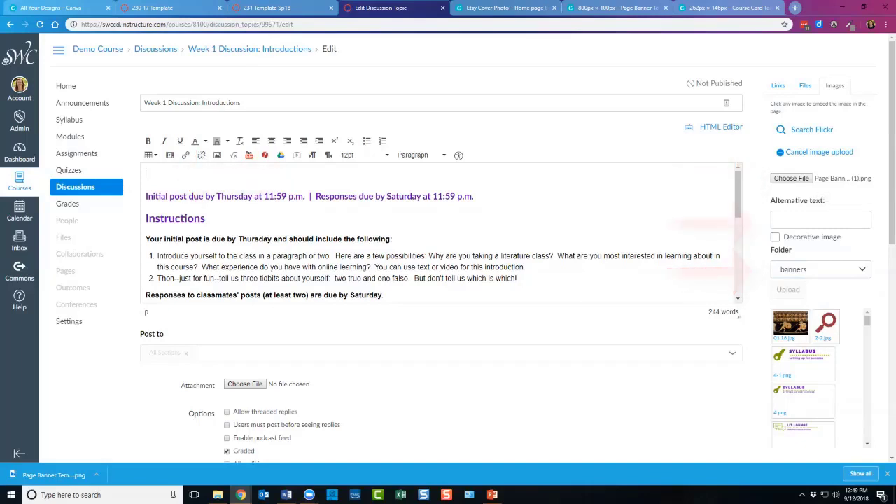
Give the banner image the alternative text "Introductions: Week 1 Discussion" and upload it into the discussion.
click(777, 220)
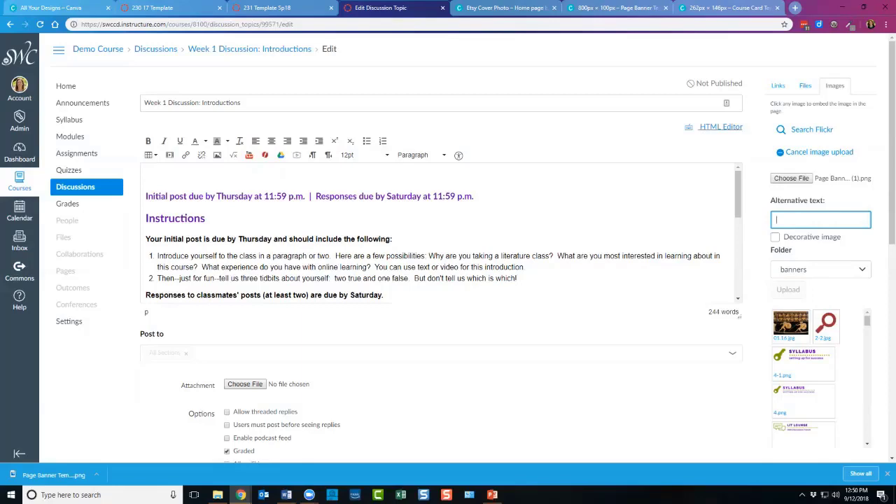
click(615, 8)
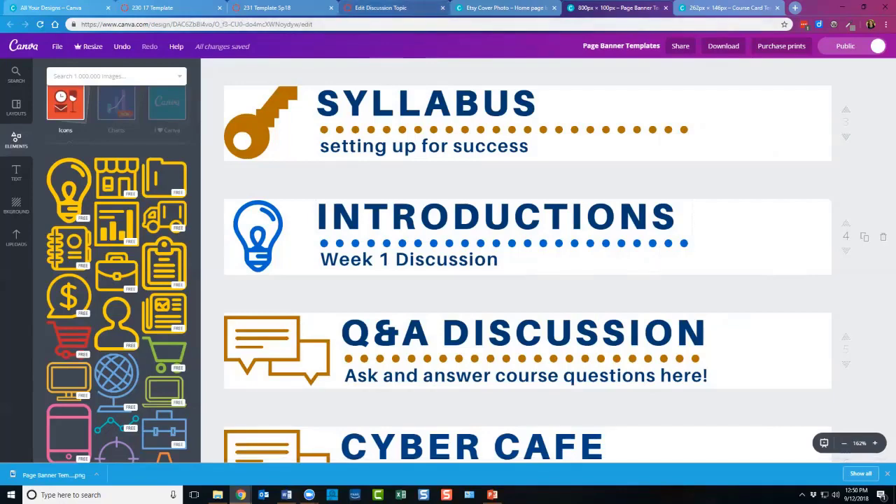
click(381, 7)
text(Inroduc)
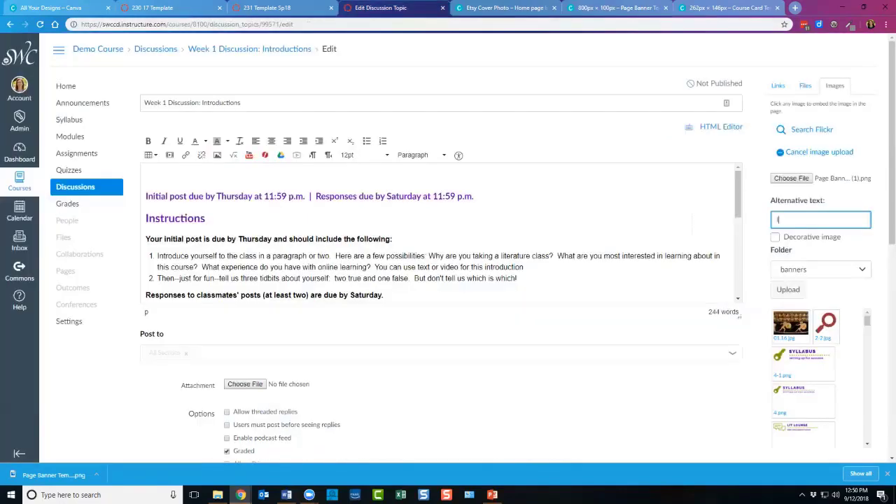
key(BackSpace)
key(BackSpace)
key(BackSpace)
key(BackSpace)
key(BackSpace)
text(troductins)
key(BackSpace)
key(BackSpace)
text(ons: Week 1 Discussion)
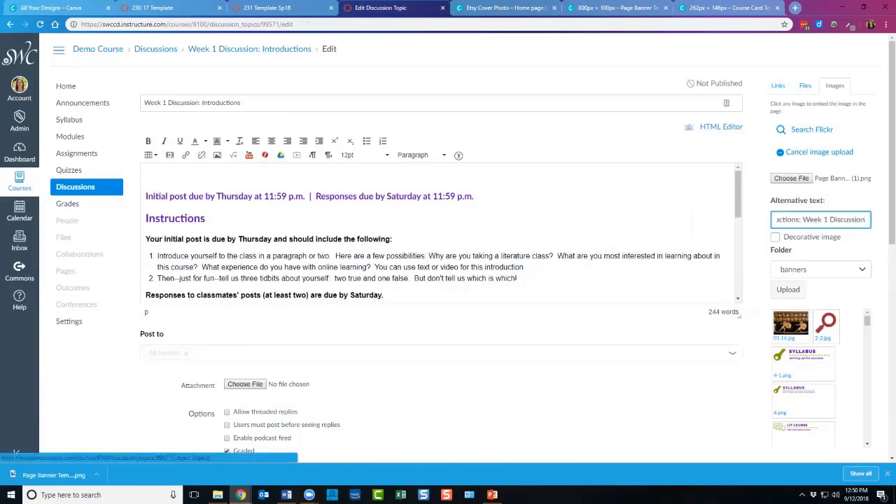
click(788, 289)
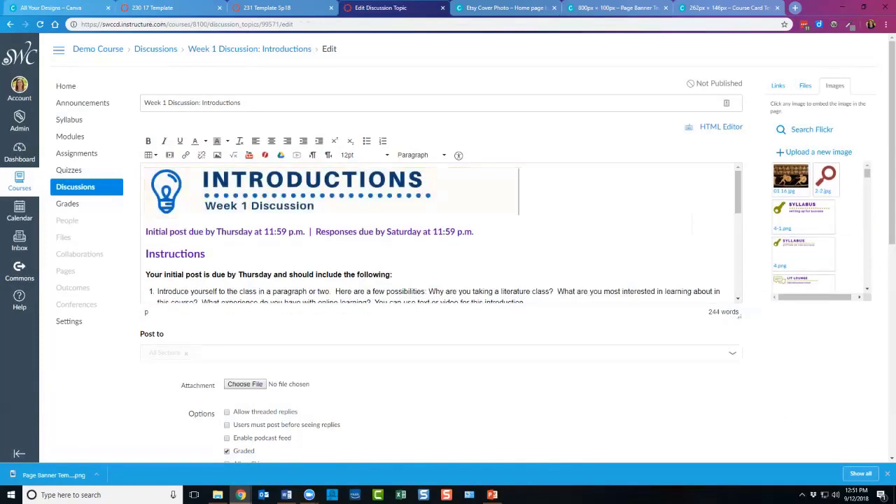
Save the discussion topic without publishing it.
scroll(467, 246, down, 2)
scroll(448, 245, down, 4)
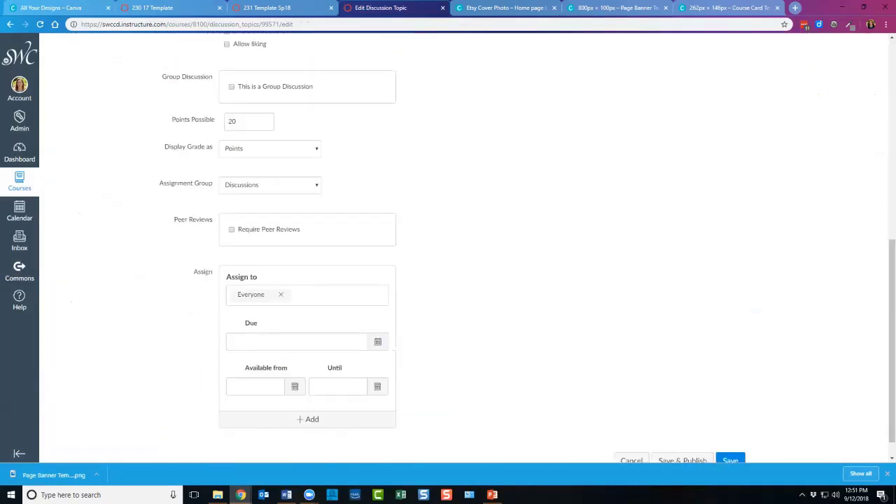
scroll(448, 244, down, 1)
click(729, 434)
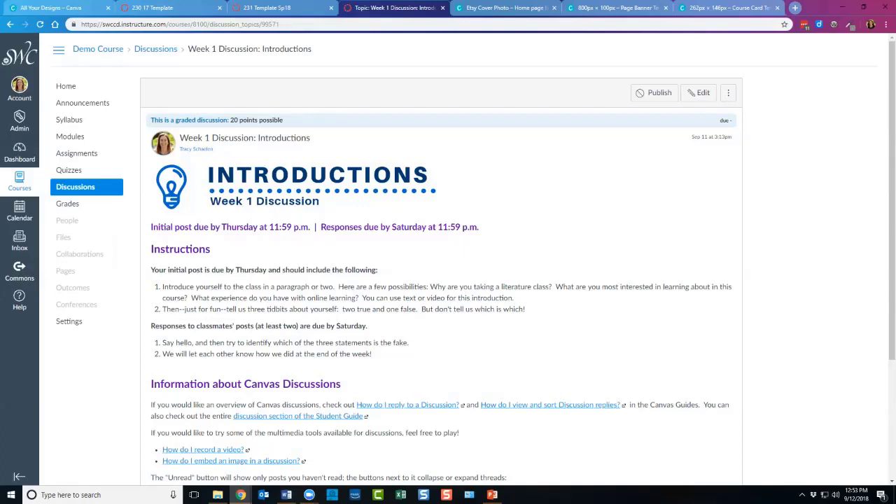
Narrow the browser window in stages to examine how the Introductions banner fits, then widen it again.
click(863, 6)
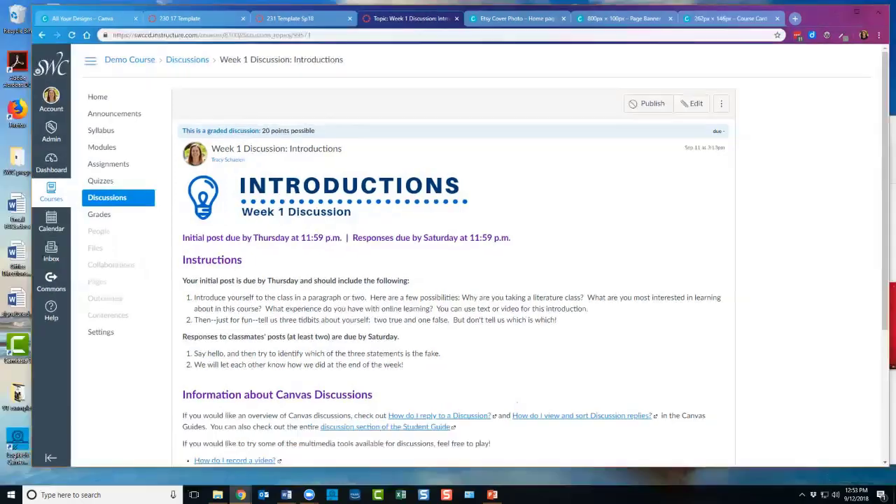
drag(888, 67, 840, 67)
key(alt+Tab)
key(alt+Tab)
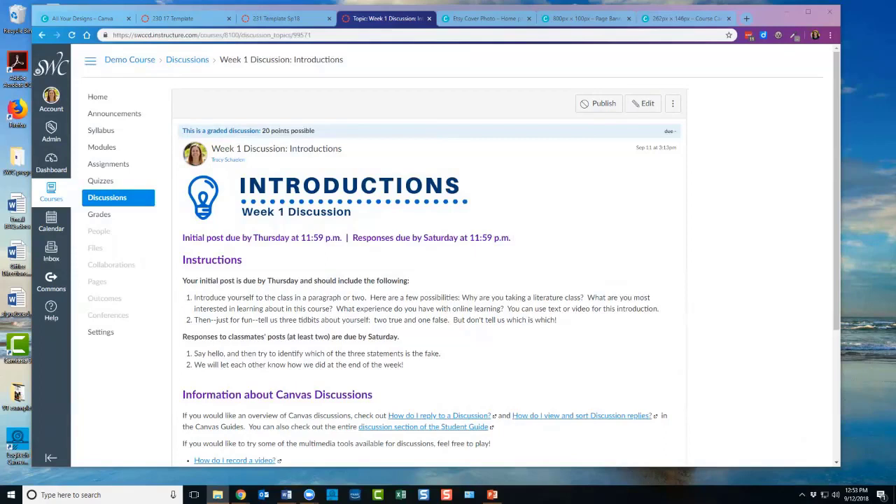
drag(840, 302, 648, 303)
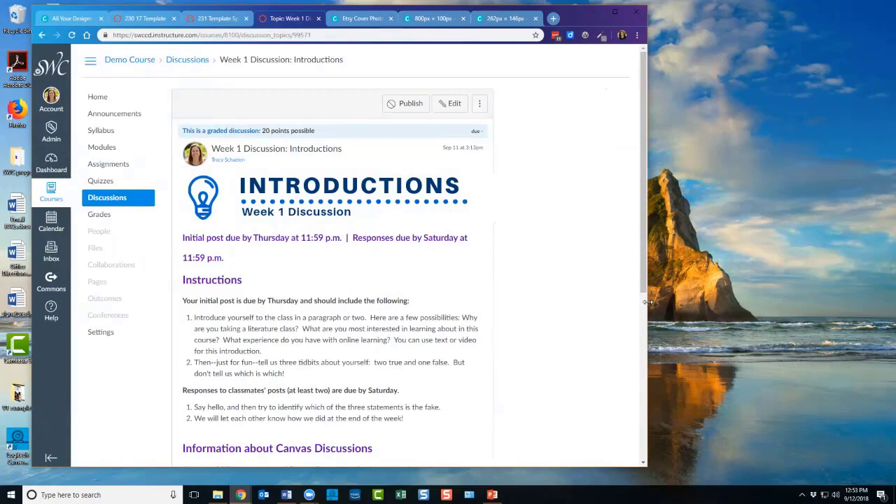
drag(648, 302, 389, 293)
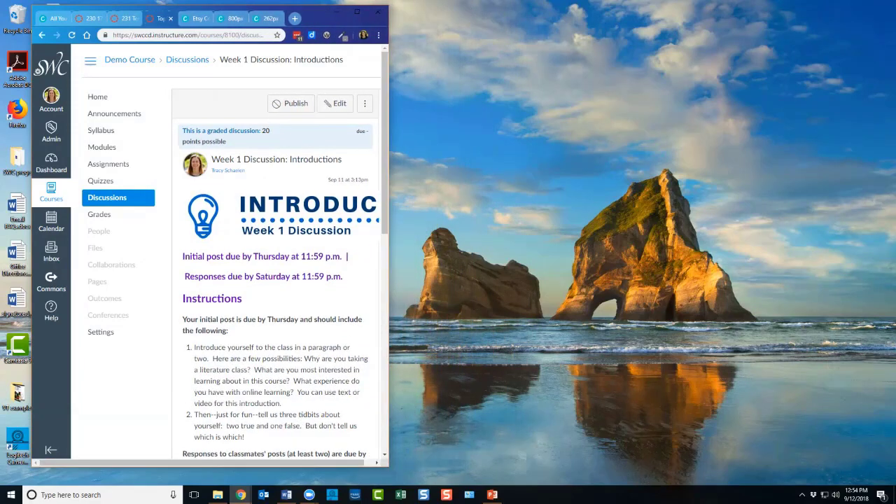
drag(389, 205, 840, 199)
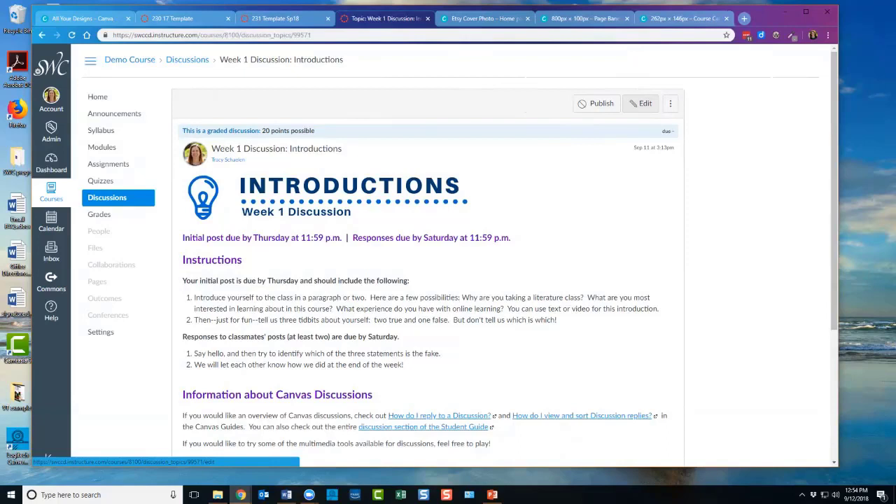
Reopen the discussion for editing and set the Introductions banner's width to 900 pixels with its aspect ratio preserved.
click(642, 103)
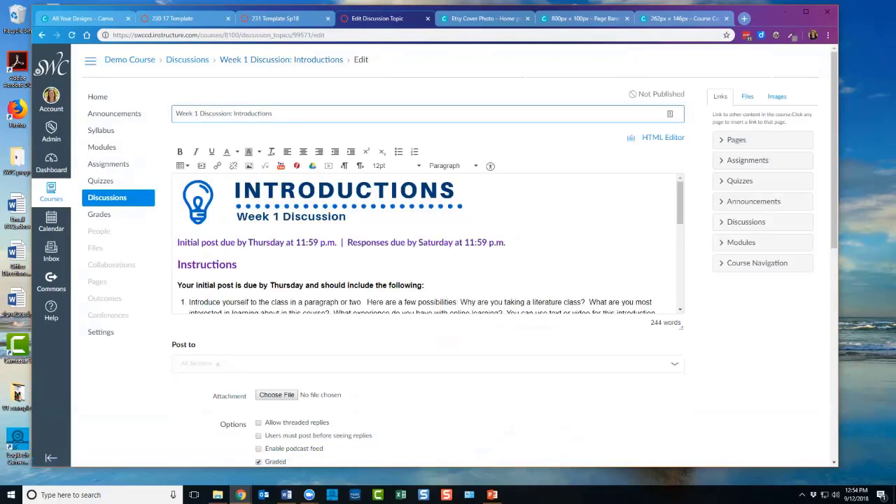
click(364, 202)
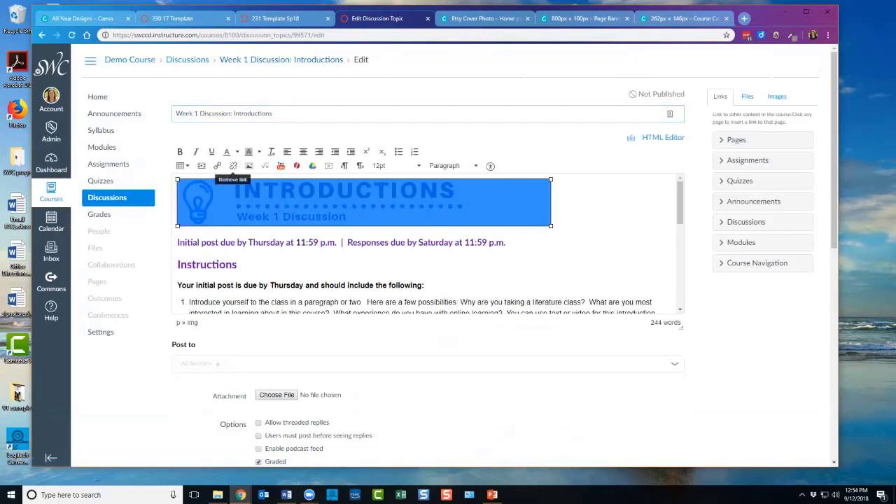
click(249, 165)
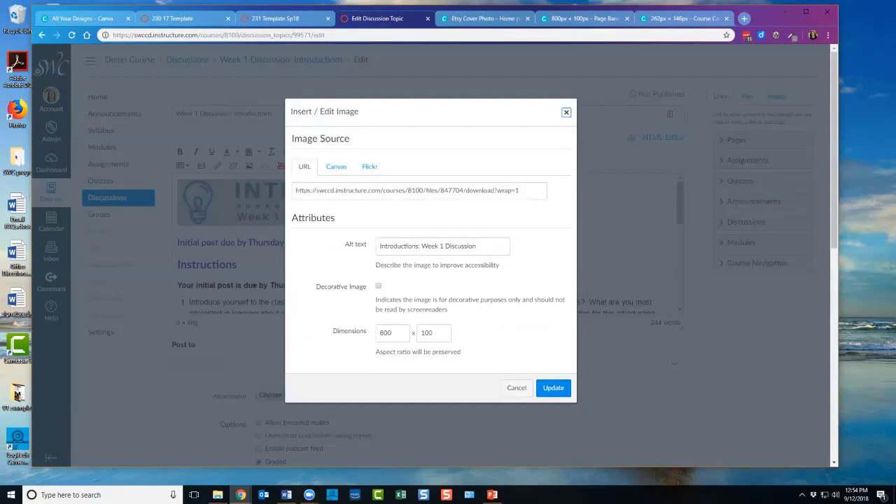
click(383, 333)
text(9)
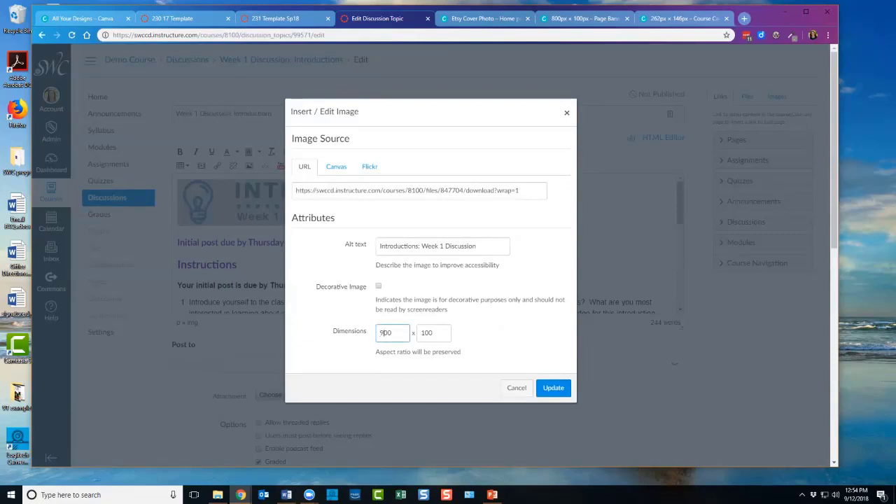
click(426, 333)
key(Return)
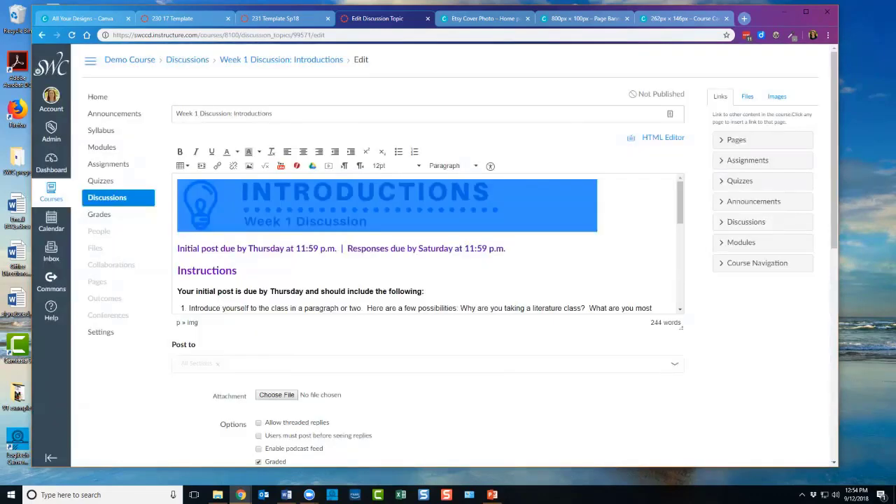
click(387, 247)
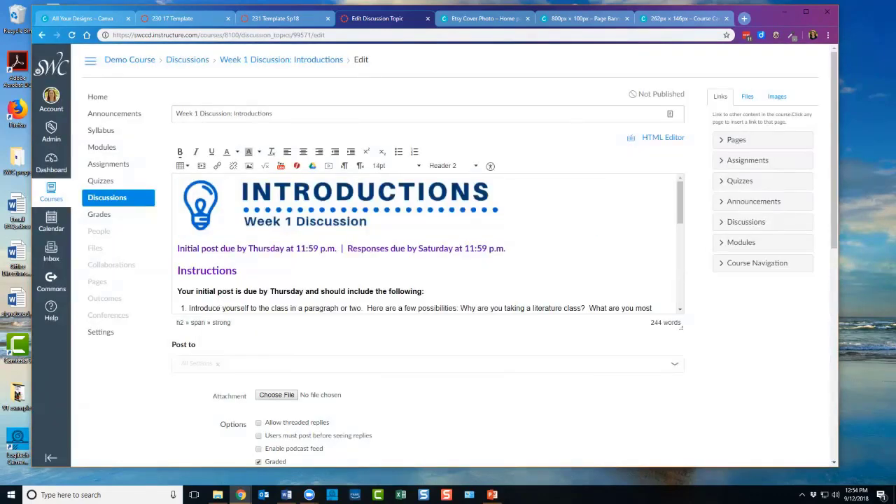
Show the discussion's HTML code and examine the banner image's alt text, width and height attributes.
click(385, 205)
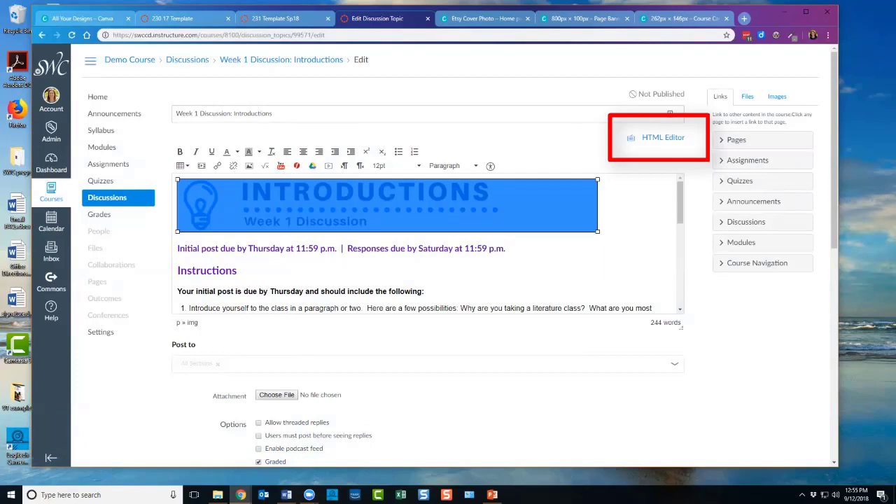
click(662, 137)
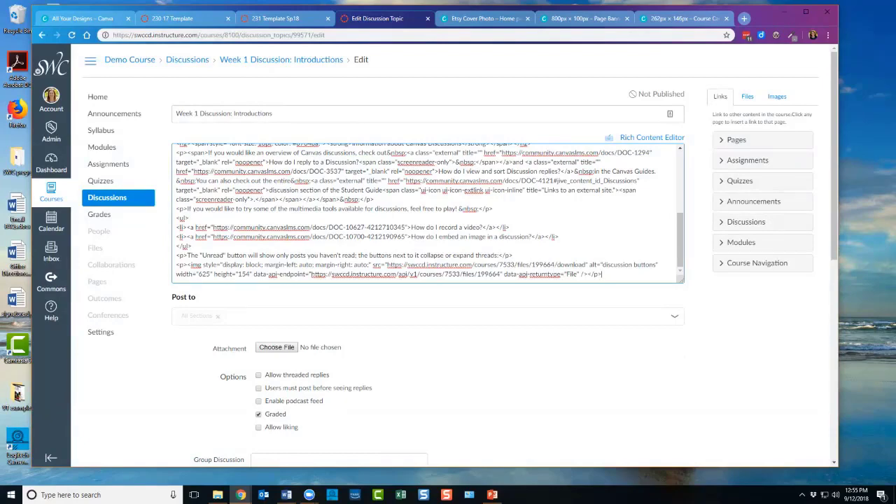
scroll(427, 213, up, 10)
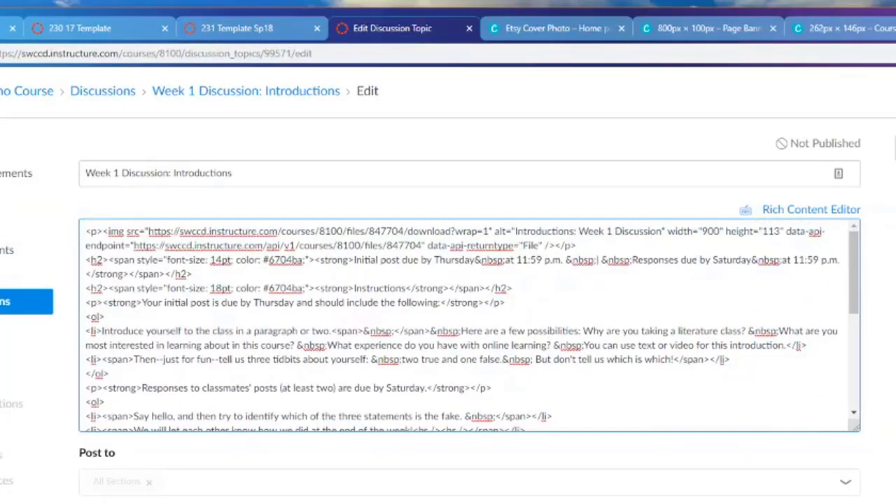
drag(493, 231, 782, 231)
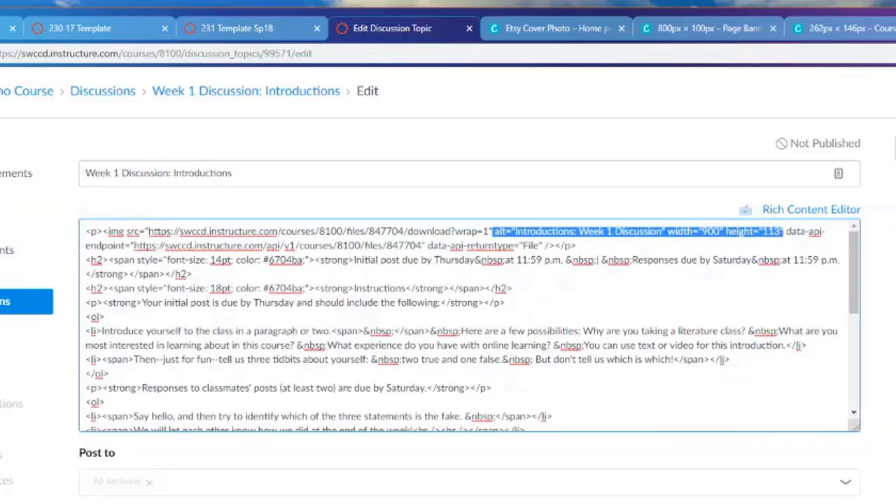
click(576, 246)
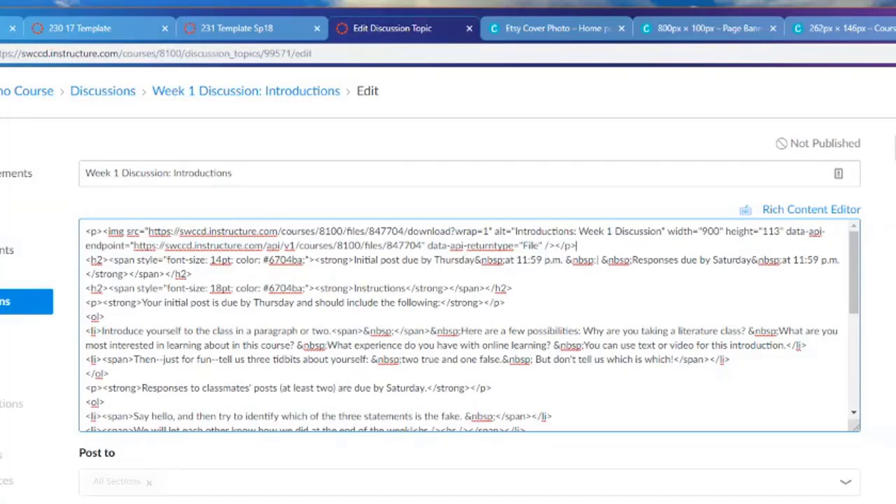
Set the Introductions banner's width attribute to 80% in the HTML code and save the discussion.
click(718, 231)
key(BackSpace)
key(BackSpace)
key(BackSpace)
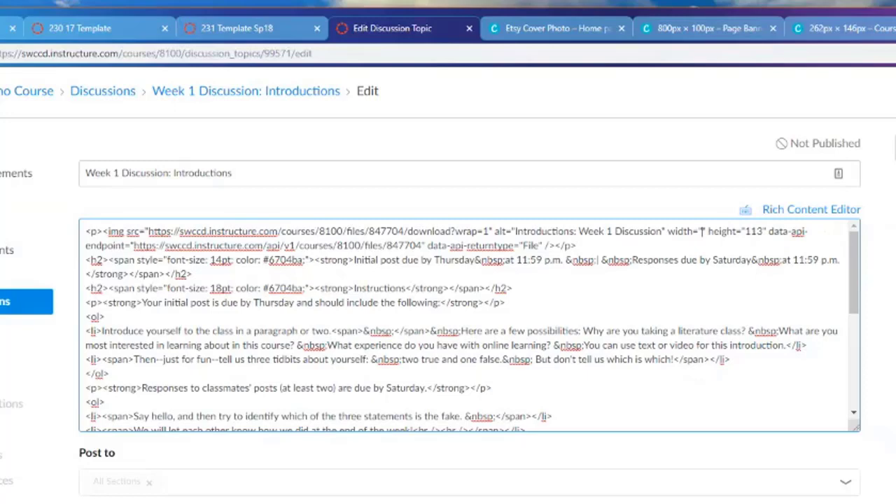
text(80%)
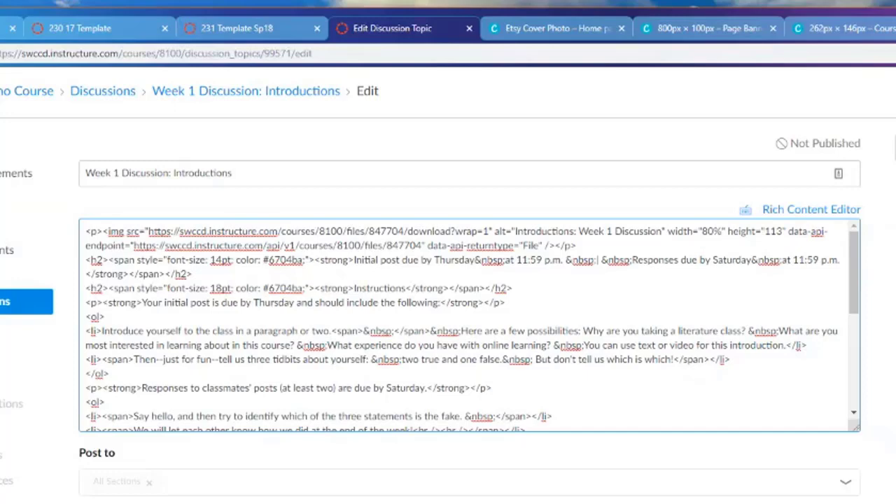
scroll(448, 280, down, 10)
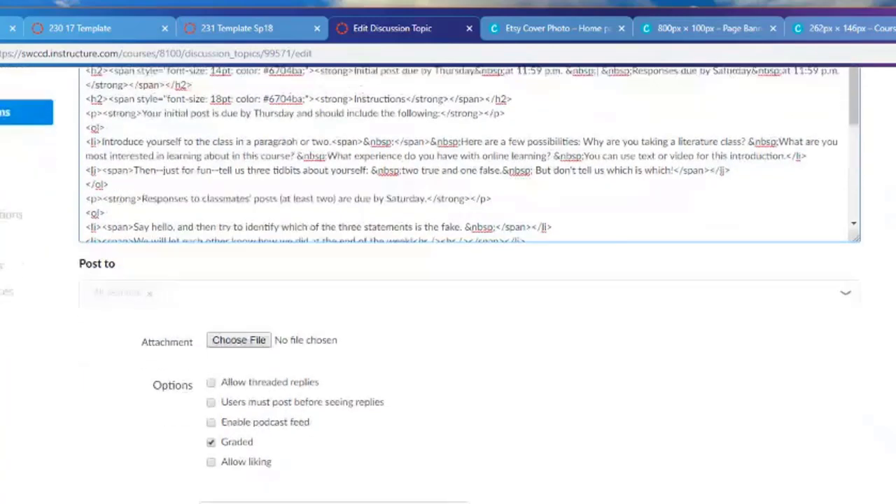
click(711, 492)
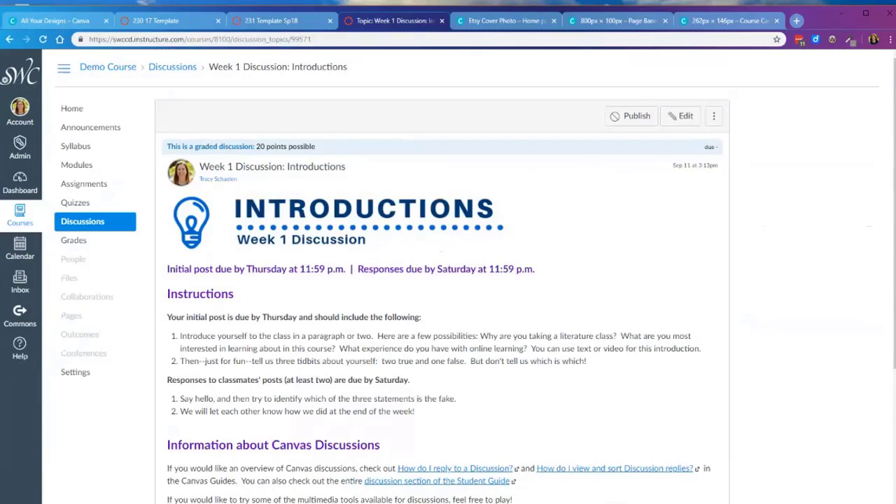
Resize the browser window to examine how the Introductions banner scales with the page.
mouse_move(895, 409)
mouse_down()
mouse_move(501, 441)
mouse_move(895, 427)
mouse_up()
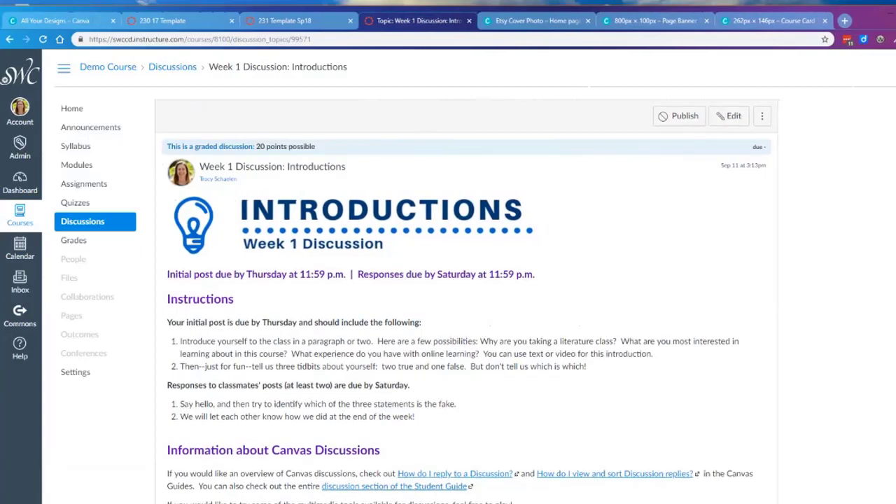
mouse_move(895, 425)
mouse_down()
mouse_move(831, 425)
mouse_move(895, 425)
mouse_up()
Reopen the discussion's HTML code, examine the banner's width and height attributes, and save the discussion again.
click(744, 115)
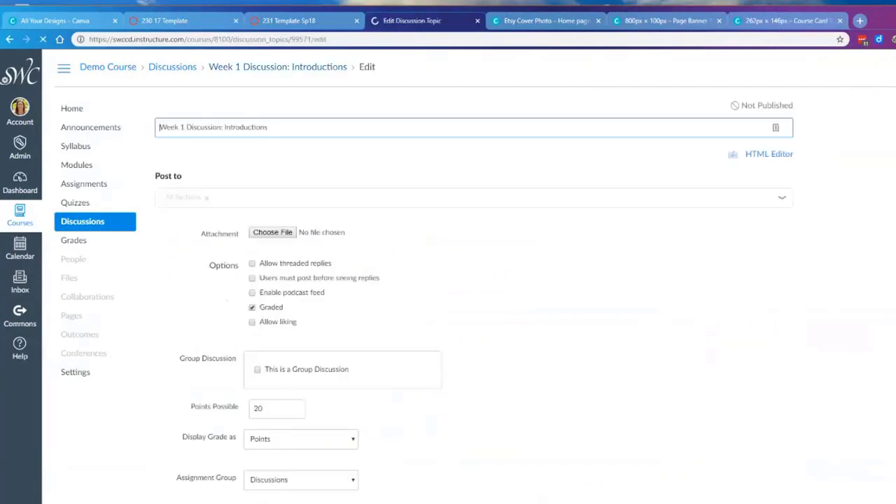
click(767, 154)
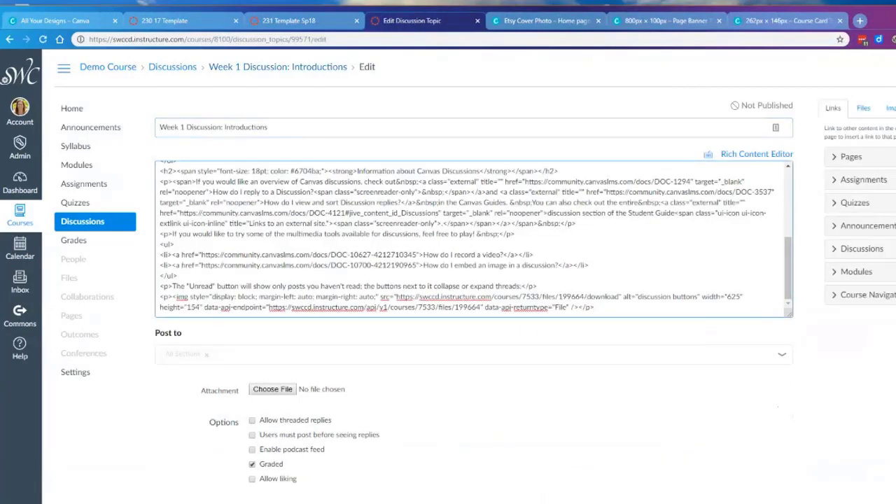
drag(787, 268, 787, 200)
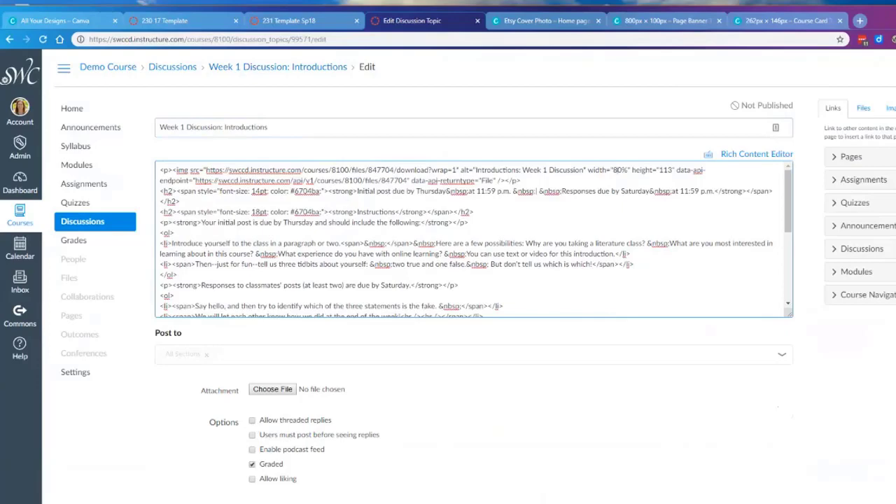
scroll(473, 240, down, 10)
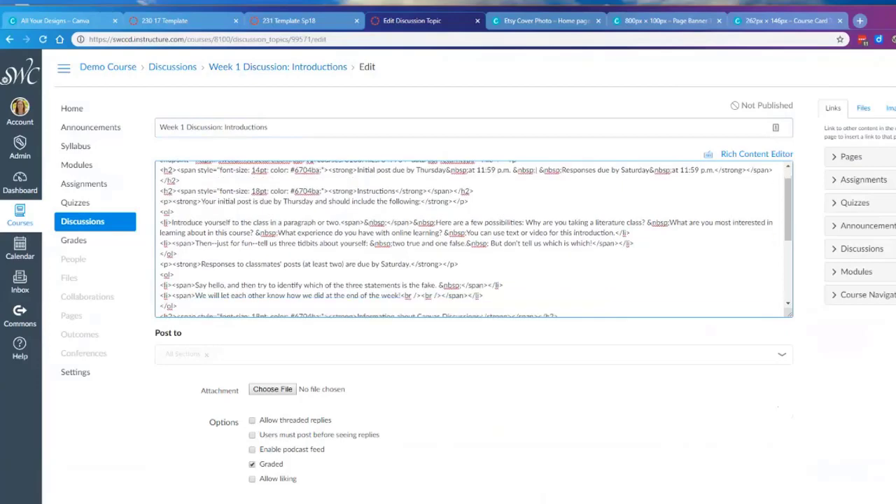
scroll(473, 275, down, 4)
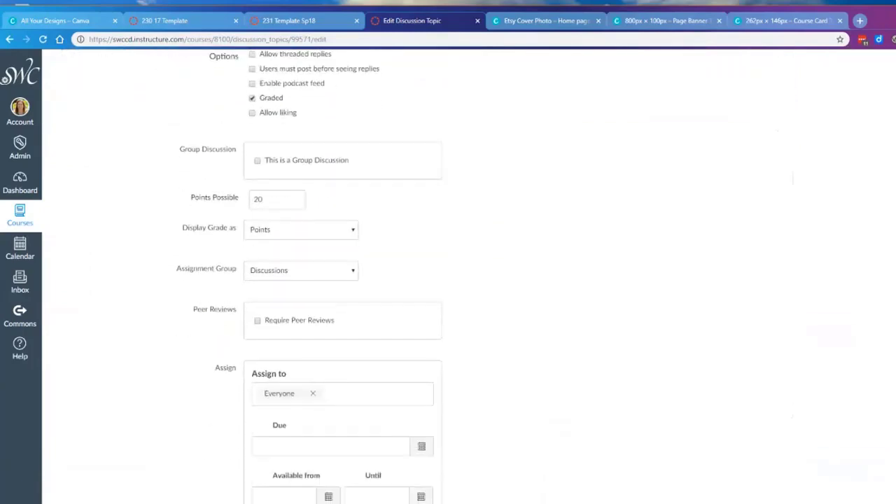
click(668, 492)
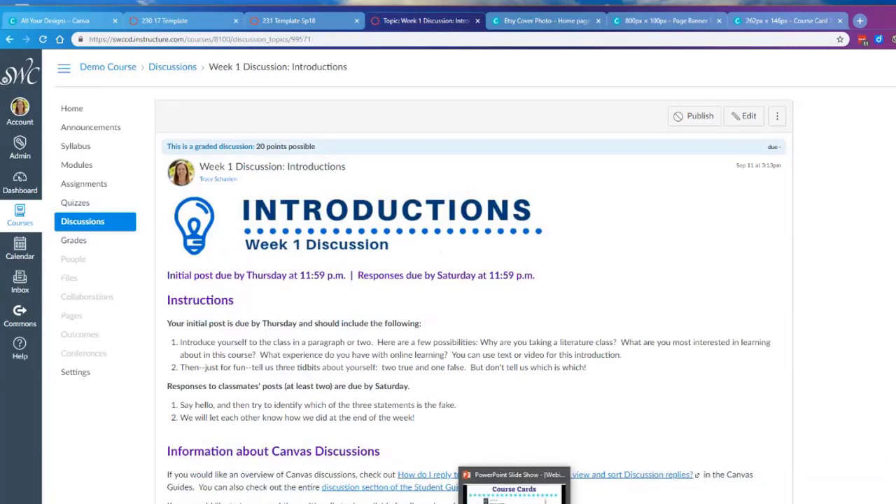
Switch to the Webinar 1 Canva.pptx slide show in PowerPoint and advance to the Resources slide about Canva's video channel.
click(514, 490)
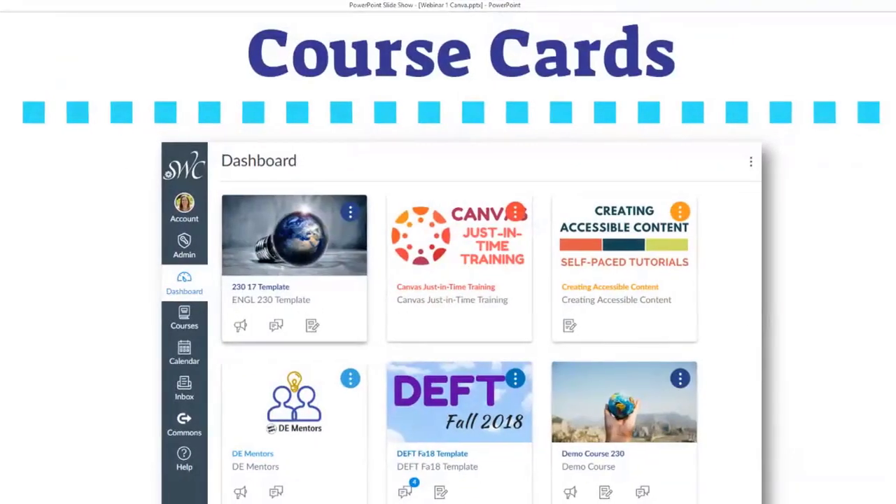
key(Right)
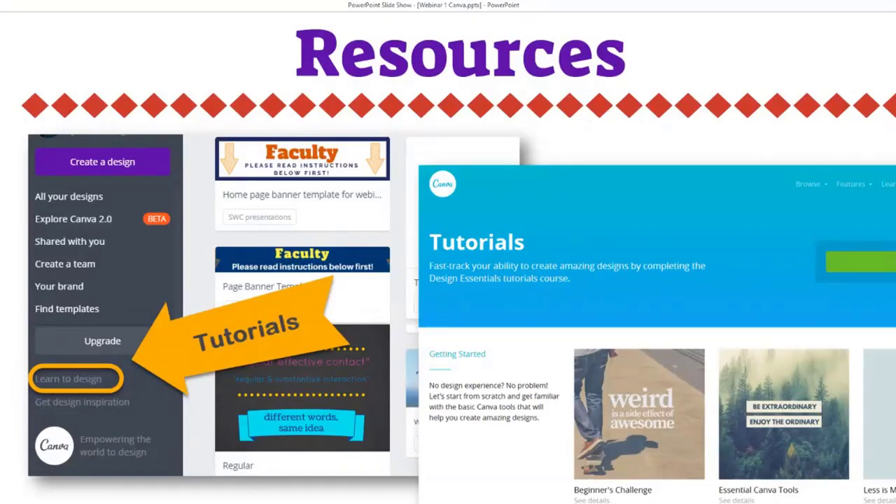
key(Right)
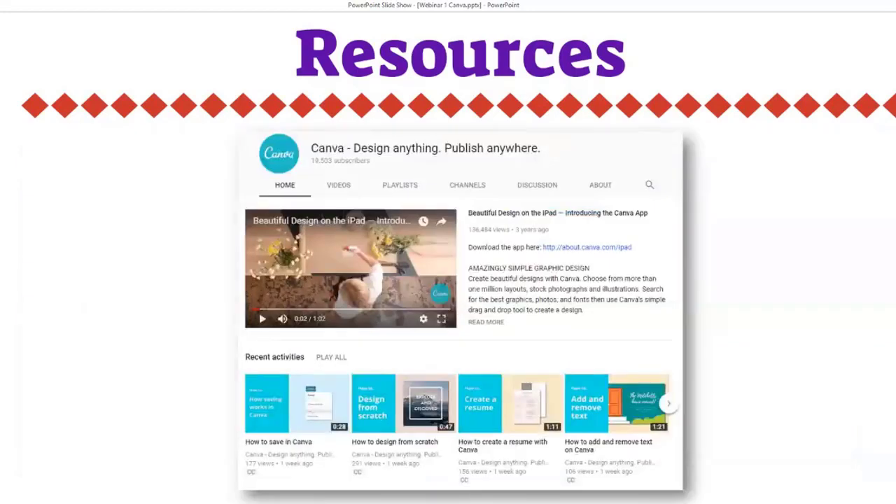